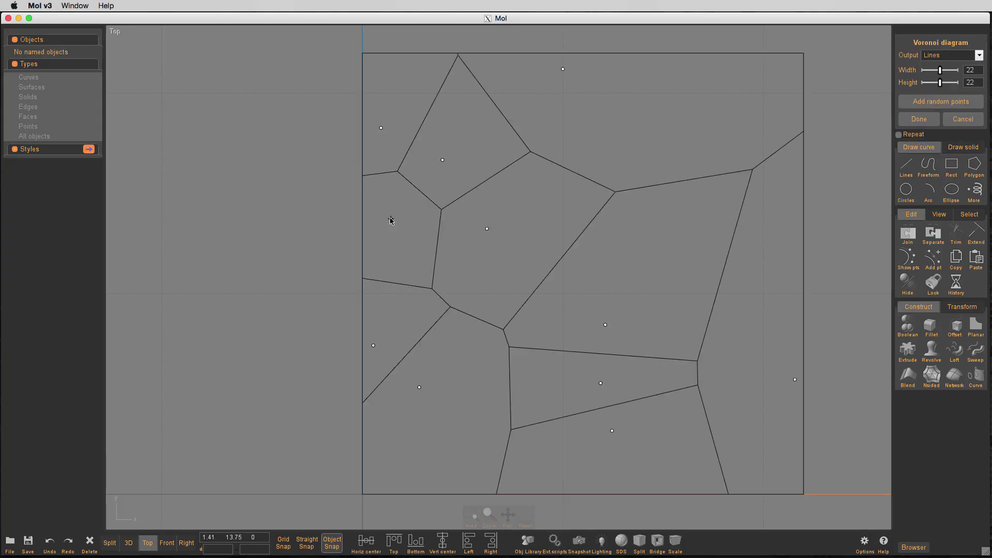
pyautogui.click(390, 215)
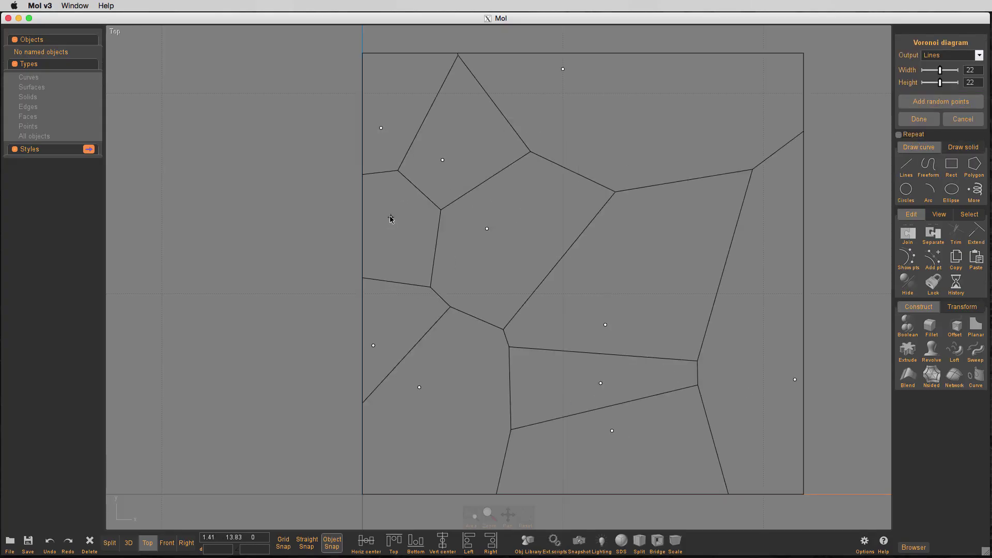
pyautogui.click(792, 126)
pyautogui.click(703, 349)
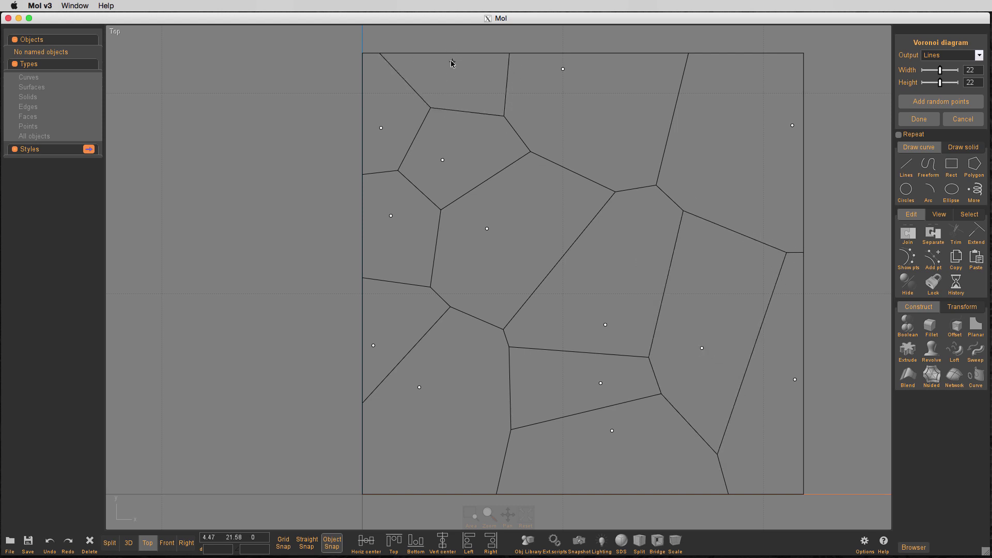
pyautogui.click(451, 60)
pyautogui.click(464, 319)
pyautogui.click(939, 103)
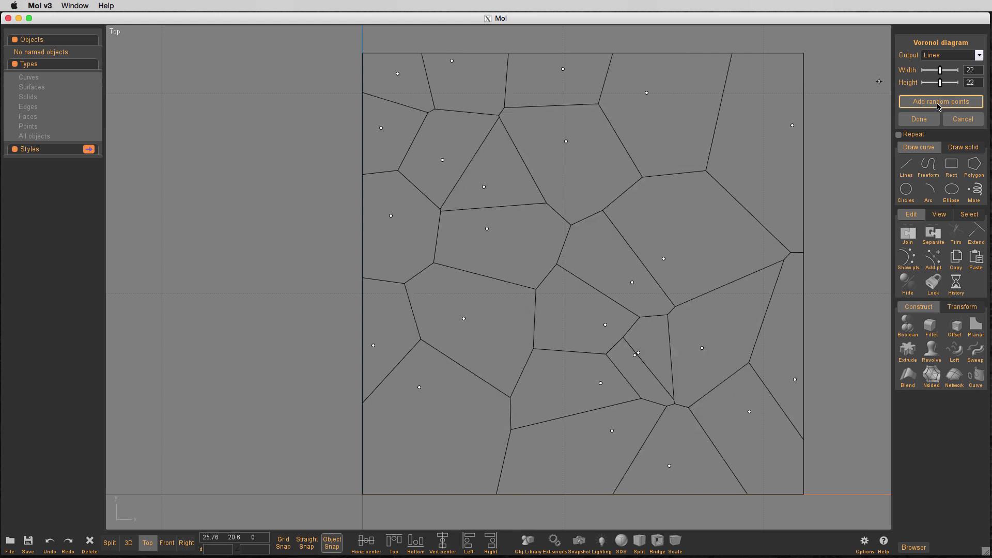
pyautogui.click(956, 120)
# - Restart the Voronoi diagram with Lines output at 22 x 22 and add two batches of random points
pyautogui.rightClick(714, 334)
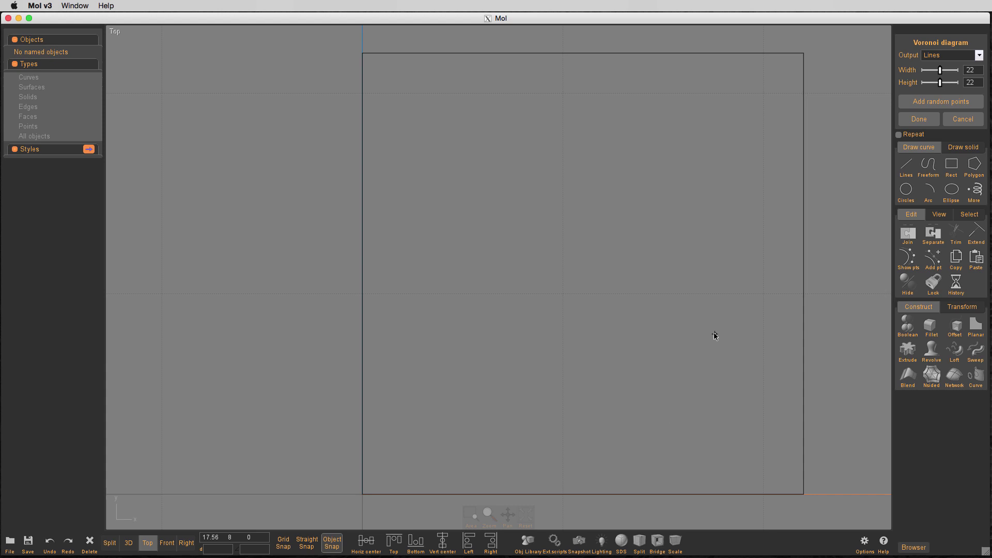
pyautogui.click(939, 102)
pyautogui.click(939, 101)
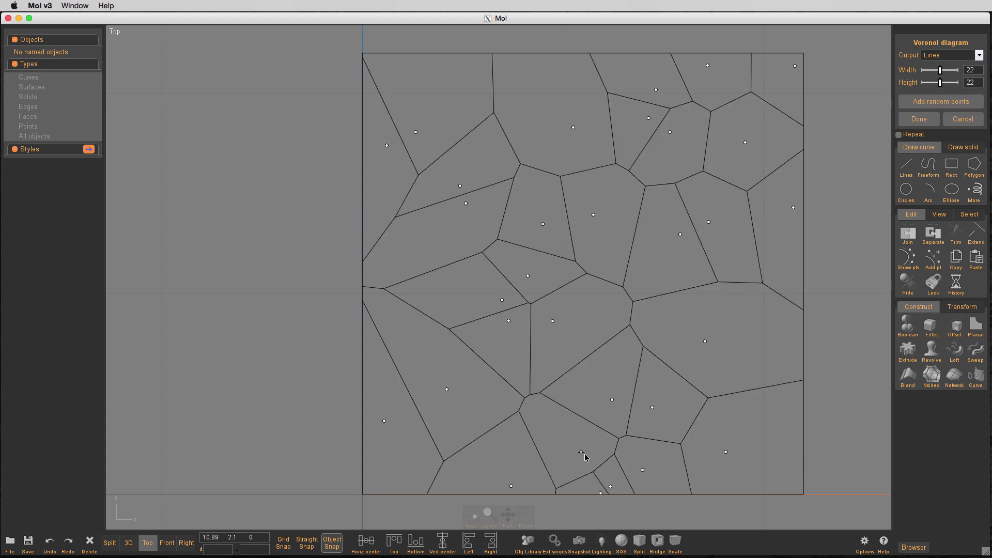
# - Place additional seed points across the square to split the larger or elongated cells, and finish the Voronoi diagram
pyautogui.click(546, 426)
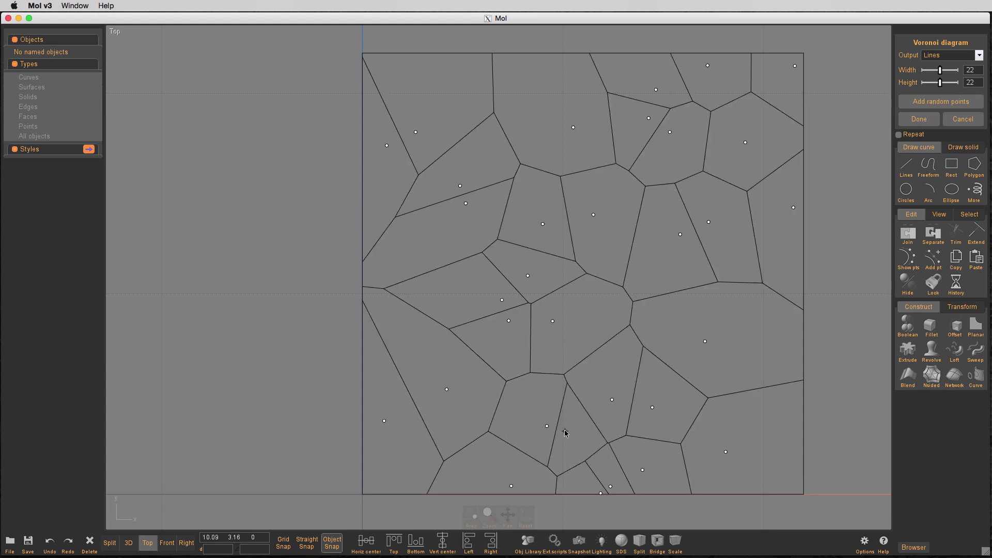
pyautogui.click(402, 74)
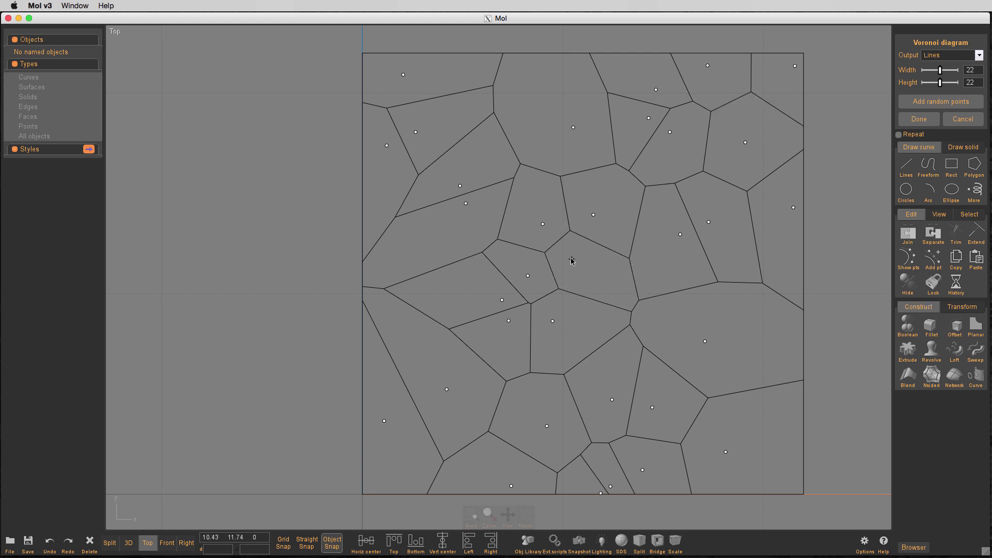
pyautogui.click(572, 259)
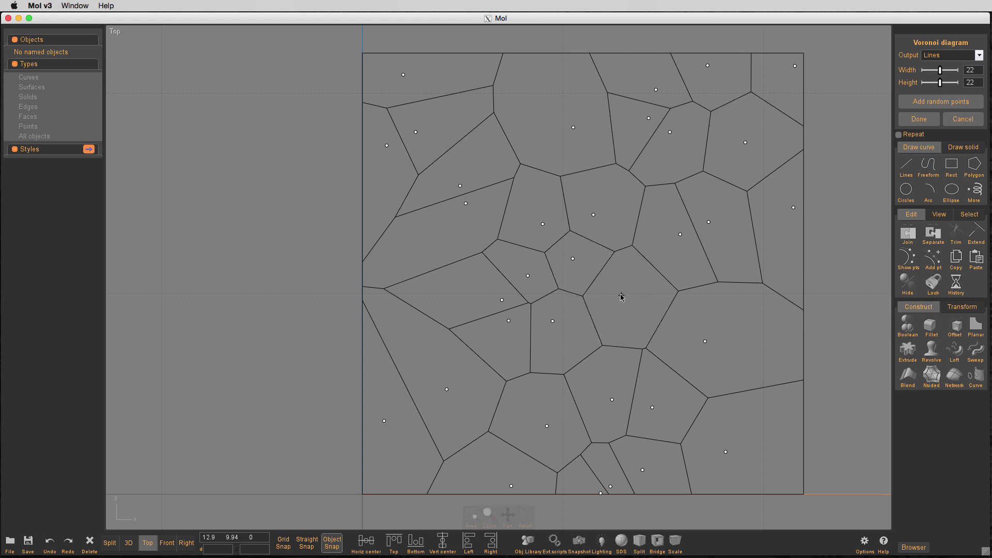
pyautogui.click(624, 293)
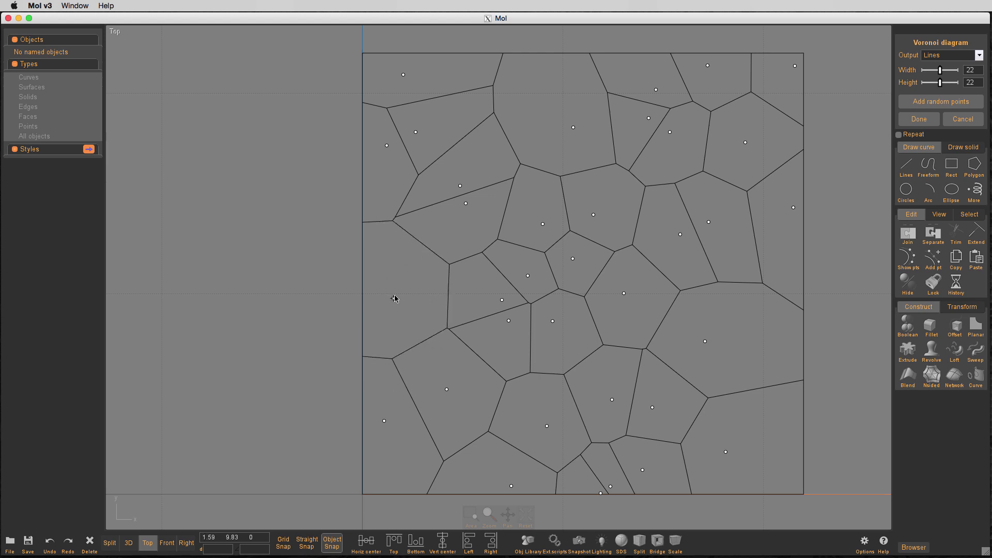
pyautogui.click(400, 290)
pyautogui.click(379, 375)
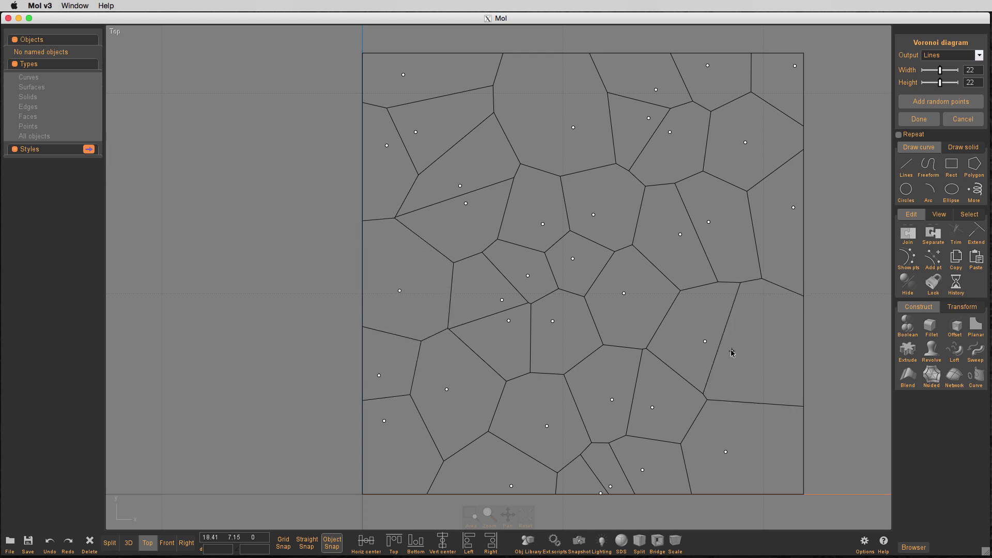
pyautogui.click(799, 380)
pyautogui.click(769, 472)
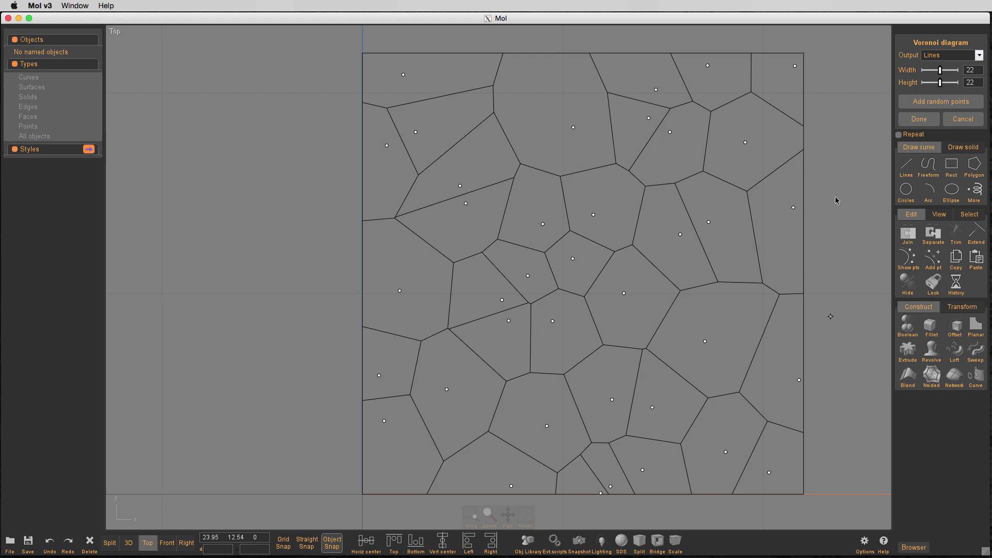
pyautogui.click(799, 229)
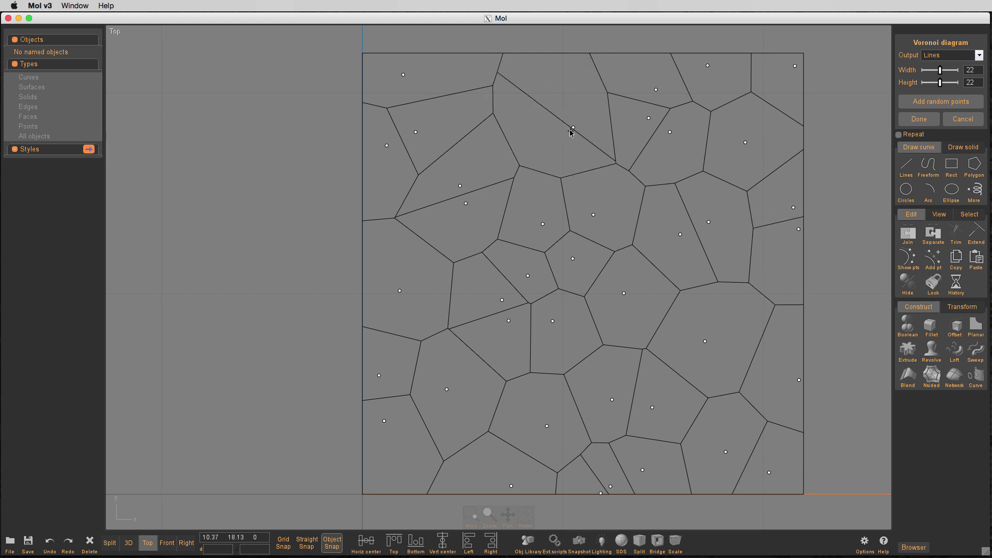
pyautogui.click(559, 69)
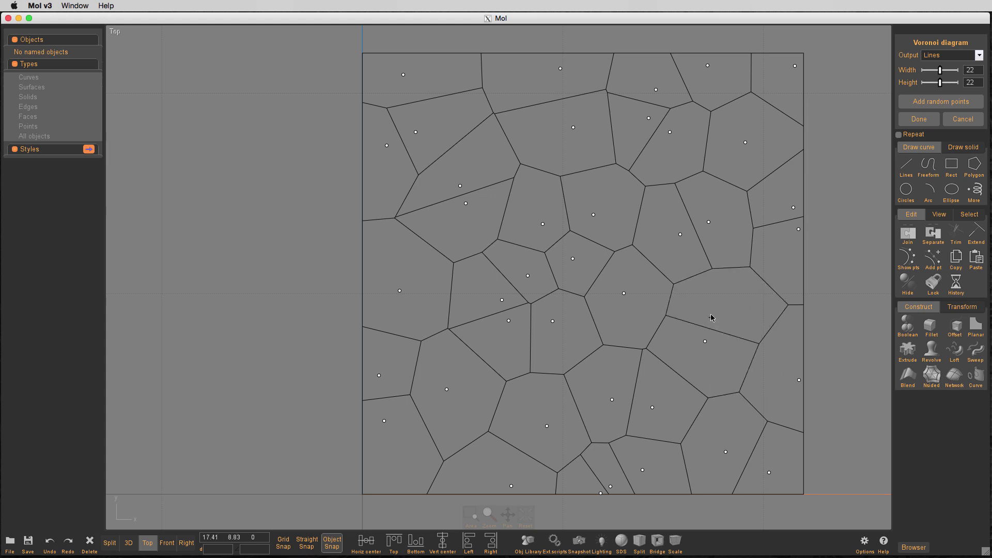
pyautogui.click(707, 318)
pyautogui.click(606, 78)
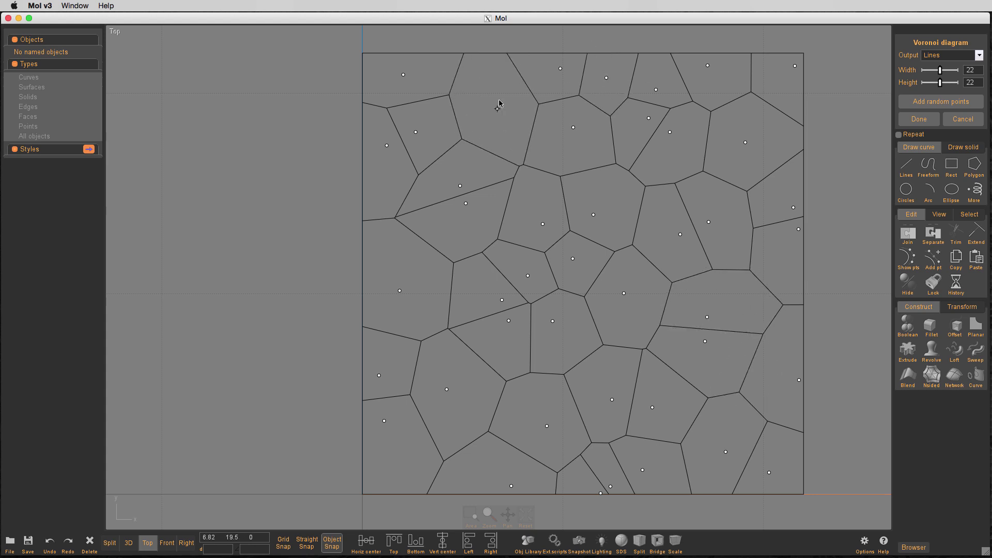
pyautogui.click(489, 69)
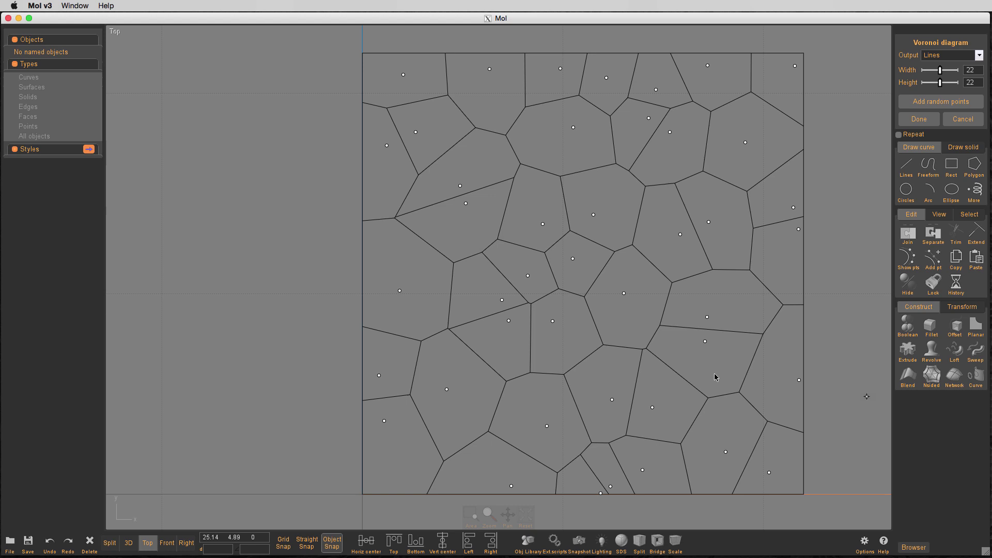
pyautogui.click(648, 342)
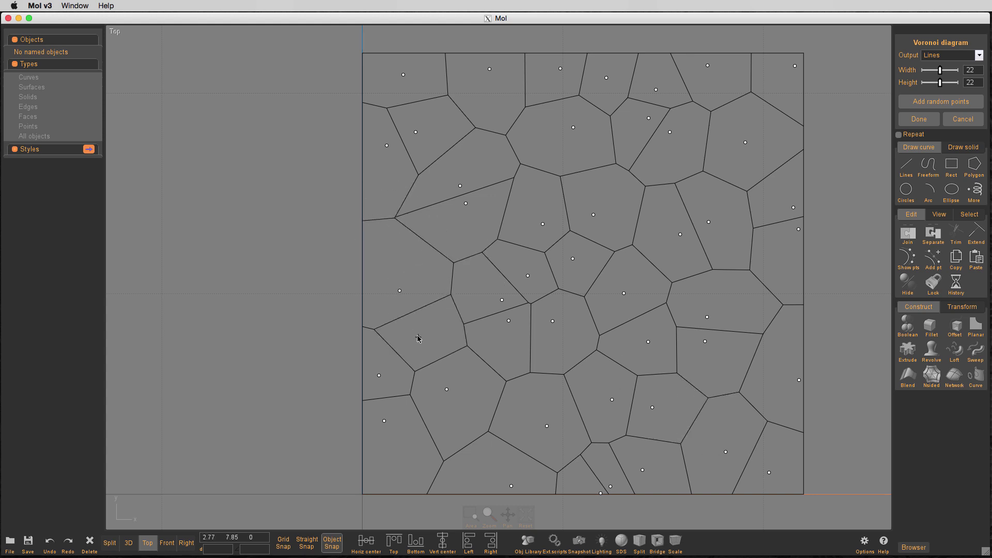
pyautogui.click(369, 231)
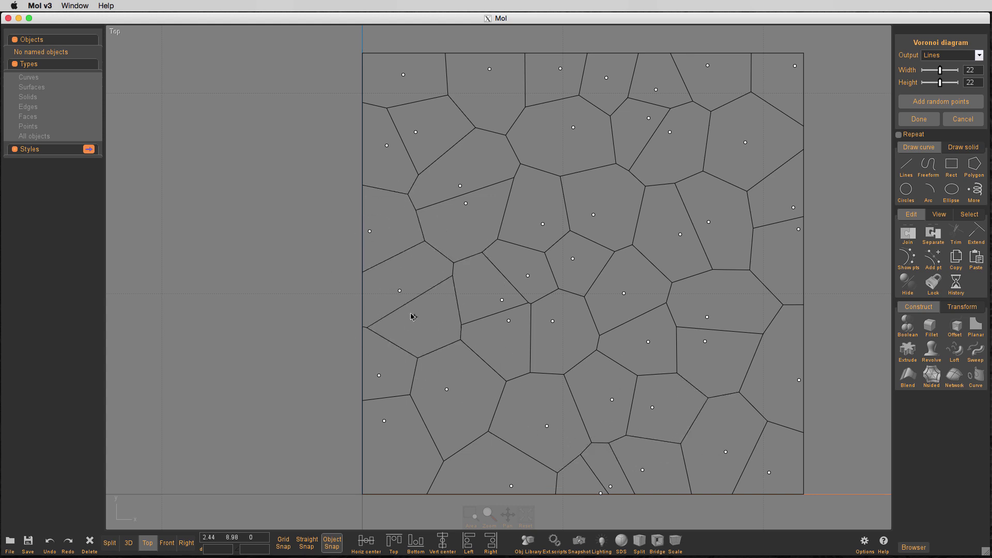
pyautogui.click(429, 336)
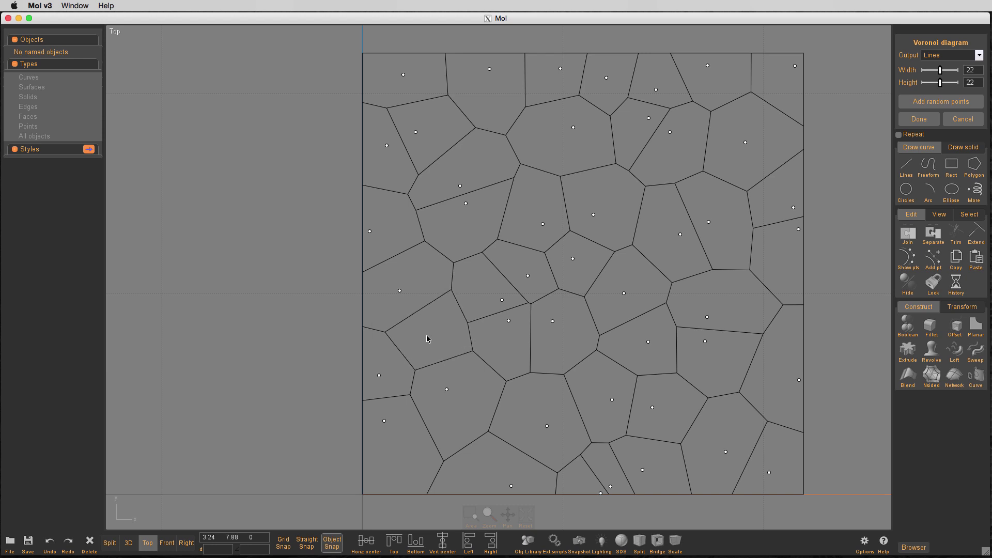
pyautogui.click(519, 300)
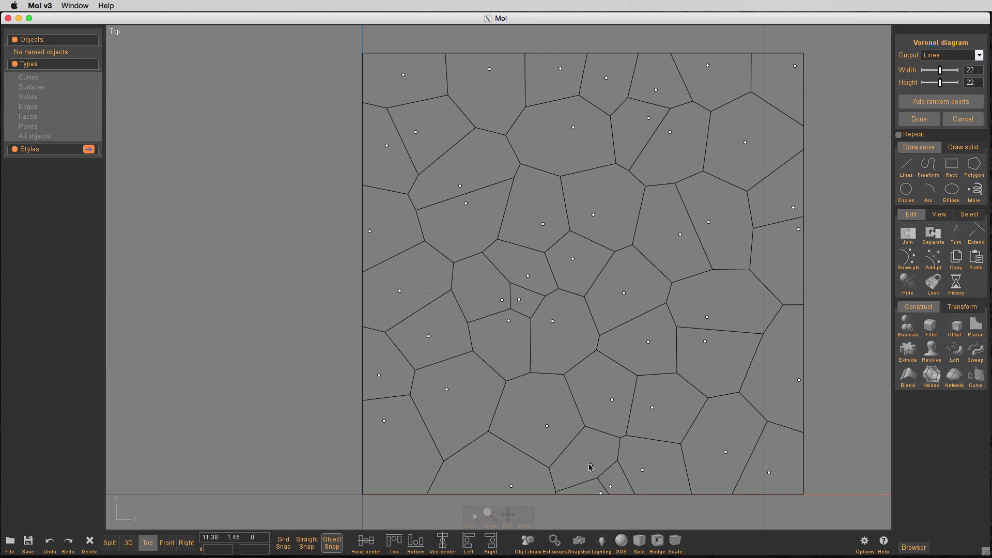
pyautogui.click(587, 460)
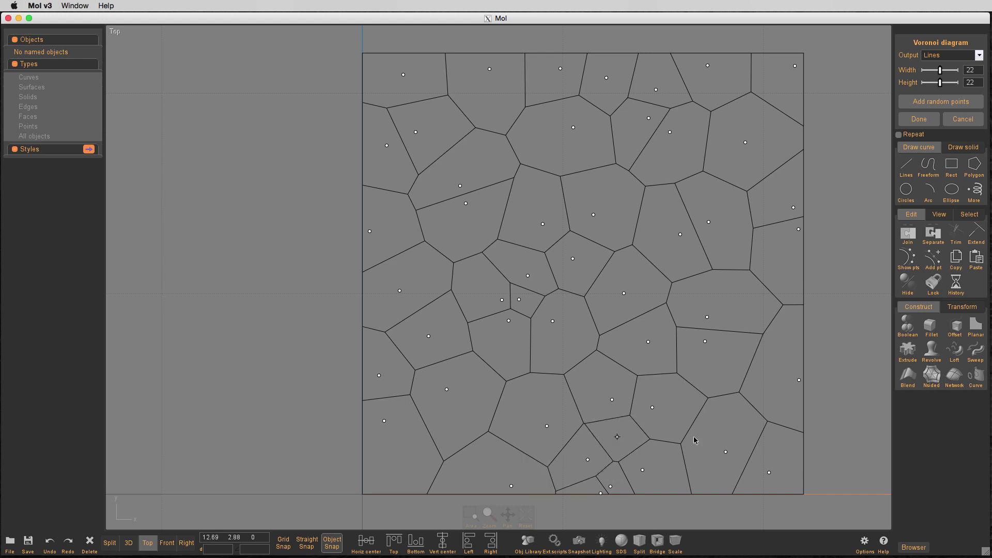
pyautogui.click(588, 473)
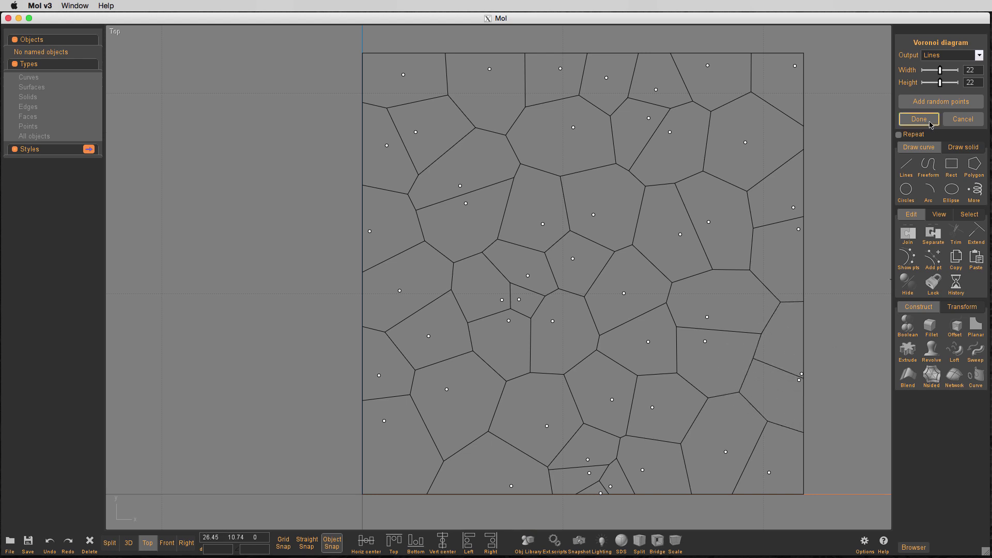
pyautogui.click(919, 119)
# - Show the control points of all the diagram's curves and clear the selection
pyautogui.click(34, 136)
pyautogui.click(908, 205)
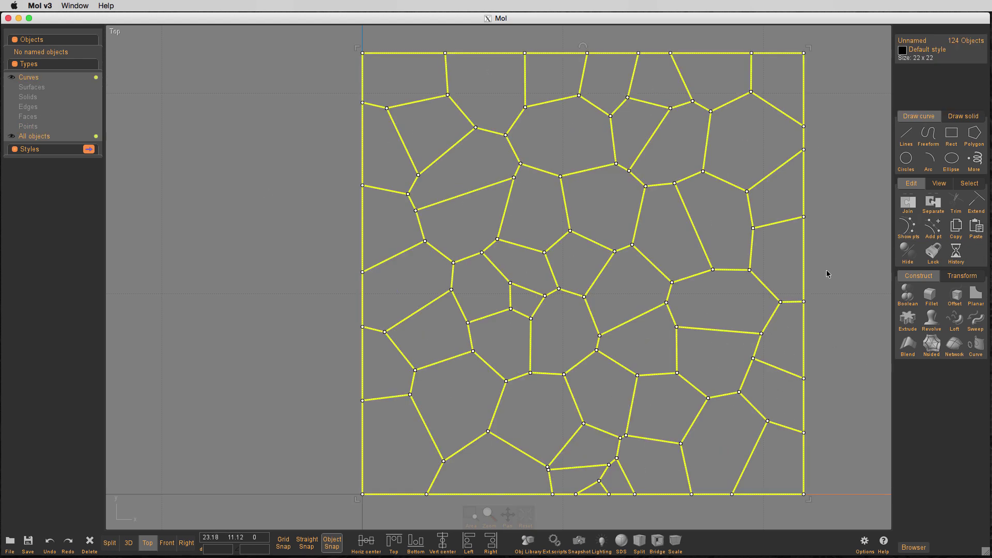
pyautogui.click(826, 270)
# - Delete the three short lines that meet in the tiny cell at the diagram's lower edge
pyautogui.scroll(6, 569, 486)
pyautogui.click(643, 479)
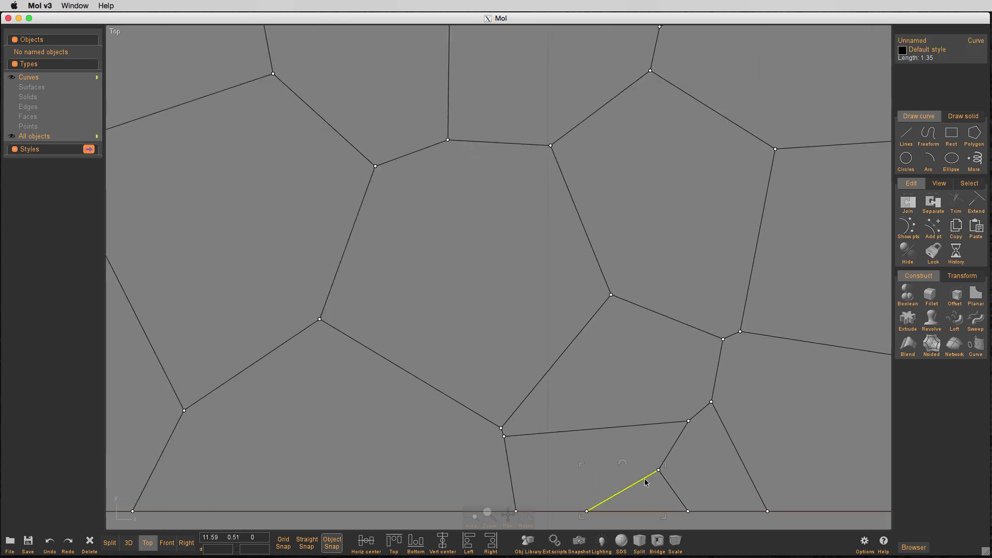
pyautogui.press('Delete')
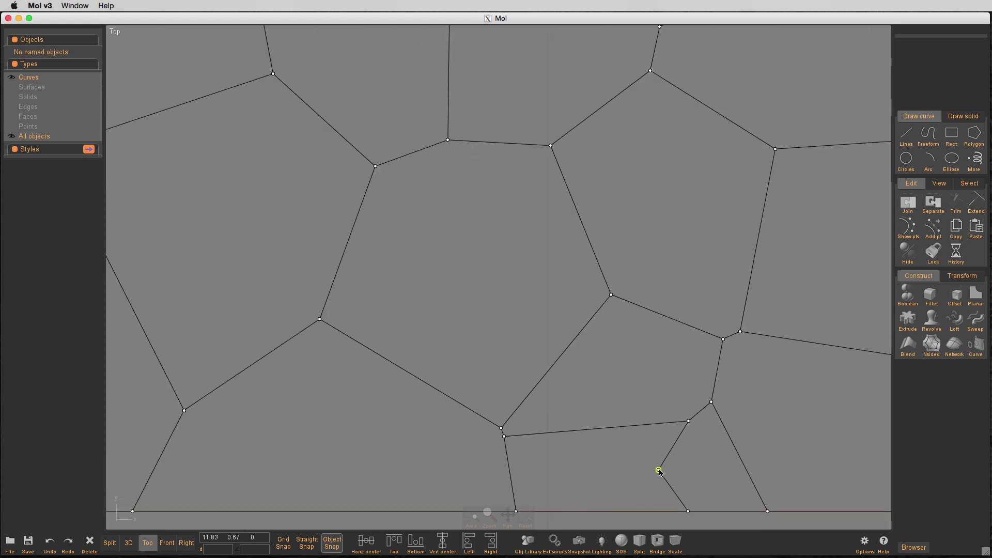
pyautogui.click(673, 491)
pyautogui.press('Delete')
pyautogui.click(673, 446)
pyautogui.press('Delete')
# - Bring the two loose line ends together above the lower edge and draw a vertical line from there to the edge
pyautogui.moveTo(689, 421)
pyautogui.mouseDown()
pyautogui.moveTo(652, 394)
pyautogui.moveTo(628, 428)
pyautogui.mouseUp()
pyautogui.moveTo(688, 420); pyautogui.dragTo(628, 428)
pyautogui.rightClick(628, 429)
pyautogui.click(628, 429)
pyautogui.click(628, 511)
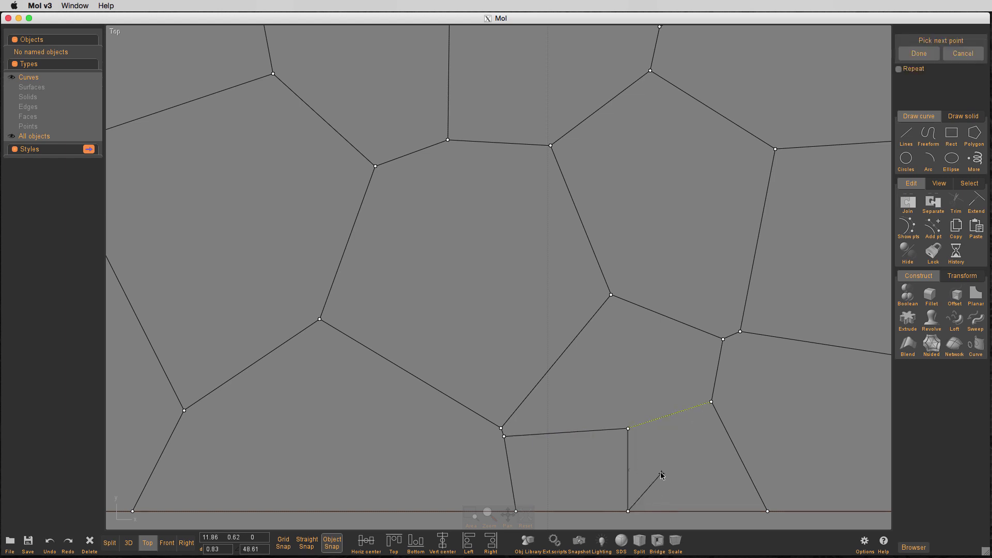
pyautogui.rightClick(661, 474)
# - Show the control points of the new vertical line together with those of the lower frame edge
pyautogui.click(659, 511)
pyautogui.click(908, 229)
pyautogui.click(628, 467)
pyautogui.click(908, 229)
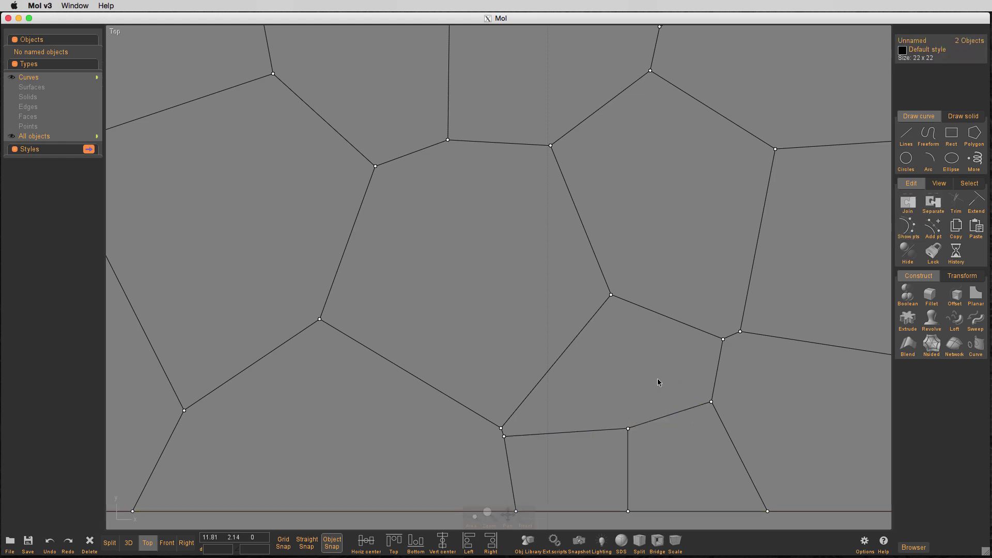
# - Delete the tiny line between the two nearly coincident vertices near the lower edge and snap the loose ends together
pyautogui.moveTo(501, 429); pyautogui.dragTo(438, 407)
pyautogui.click(463, 420)
pyautogui.press('Delete')
pyautogui.moveTo(500, 396); pyautogui.dragTo(508, 445)
# - Attach the short line below to the merged vertex and shift its lower end leftward along the lower frame edge
pyautogui.scroll(-5, 508, 474)
pyautogui.moveTo(507, 462); pyautogui.dragTo(509, 446)
pyautogui.moveTo(511, 487); pyautogui.dragTo(494, 486)
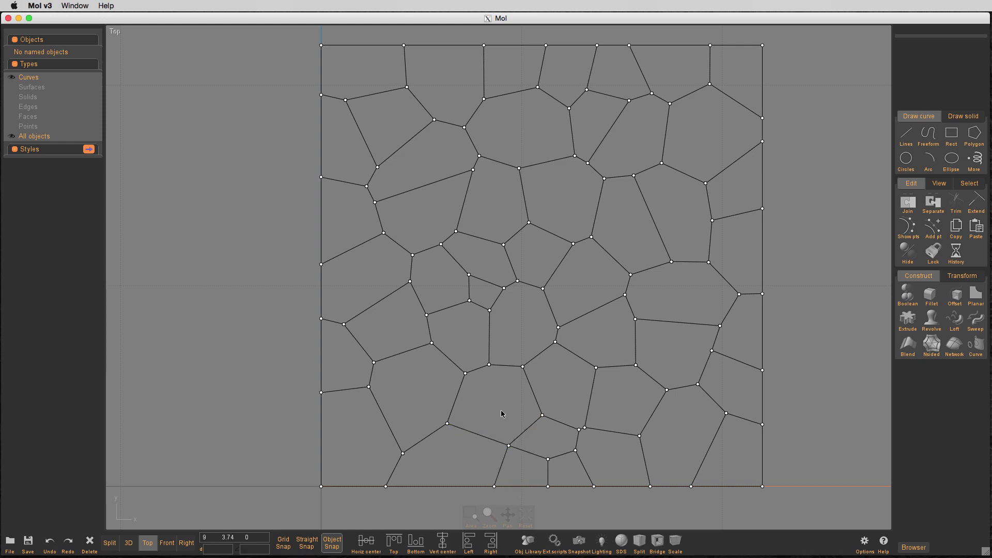
# - Reshape the small central cell by moving its vertices, and merge the two close vertices in the lower part of the diagram
pyautogui.moveTo(489, 311); pyautogui.dragTo(460, 304)
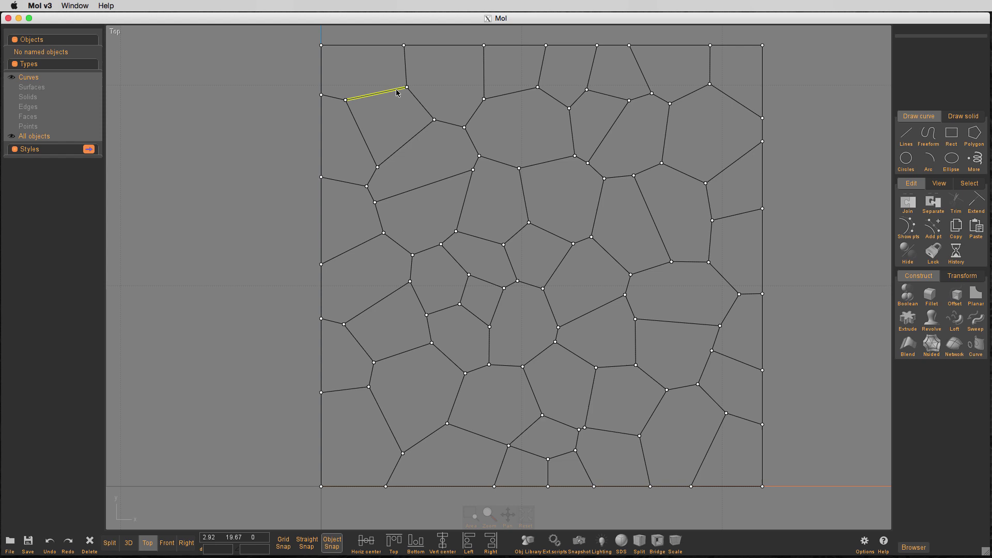
pyautogui.scroll(5, 579, 433)
pyautogui.moveTo(579, 430); pyautogui.dragTo(585, 427)
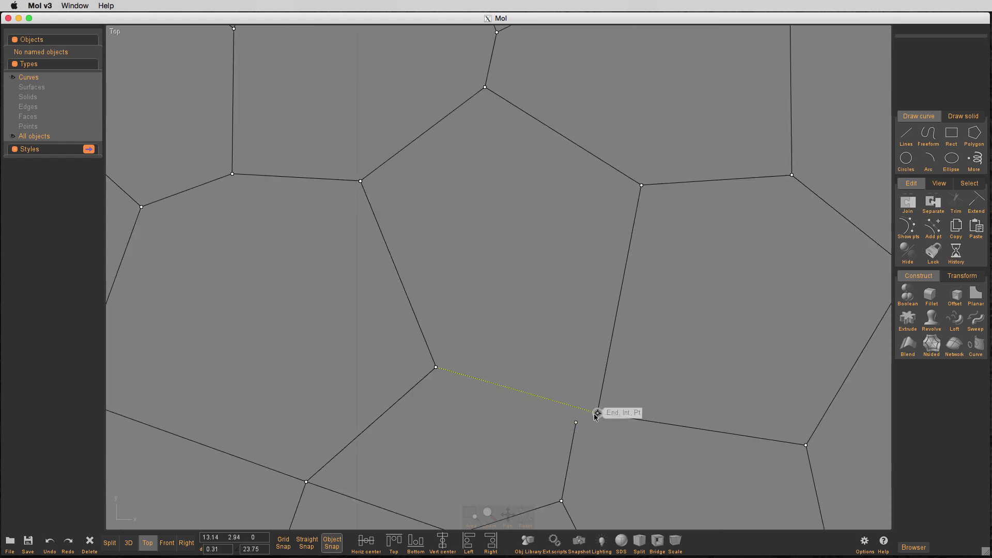
# - Adjust the crowded vertices above the centre, moving the left one down and left away from its neighbour
pyautogui.scroll(-6, 572, 352)
pyautogui.scroll(4, 572, 151)
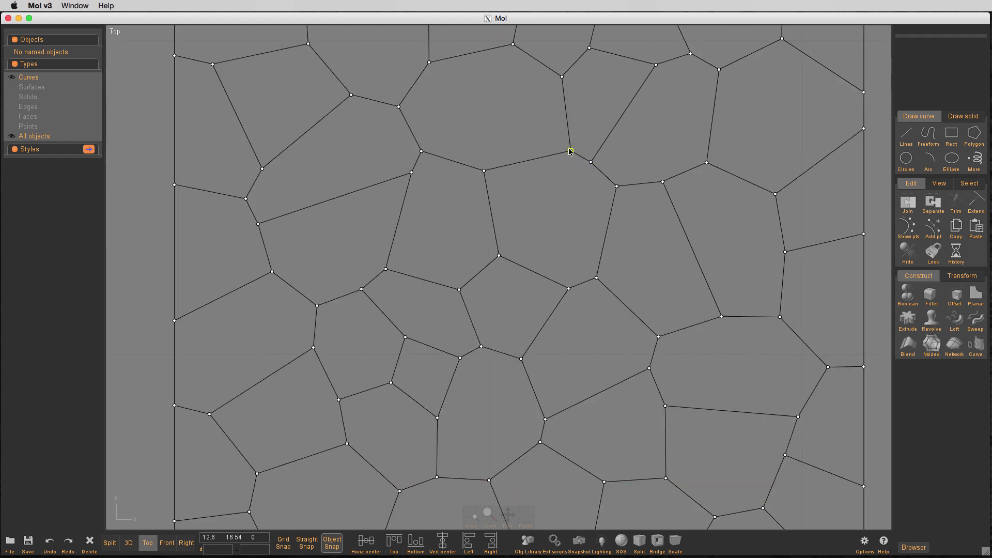
pyautogui.moveTo(572, 151); pyautogui.dragTo(571, 154)
pyautogui.scroll(-4, 561, 199)
pyautogui.moveTo(484, 186); pyautogui.dragTo(456, 196)
pyautogui.scroll(3, 505, 209)
pyautogui.moveTo(469, 194); pyautogui.dragTo(456, 195)
pyautogui.moveTo(469, 194); pyautogui.dragTo(456, 196)
# - Shift the vertex shared by the cells near the right frame edge slightly toward that edge and review the whole pattern
pyautogui.scroll(-4, 488, 215)
pyautogui.scroll(4, 572, 263)
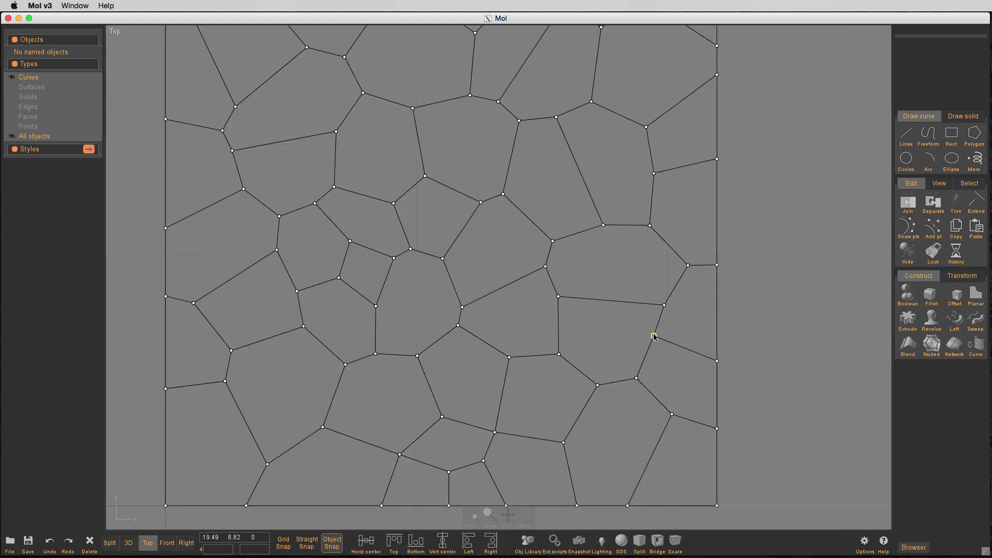
pyautogui.moveTo(654, 337); pyautogui.dragTo(654, 338)
pyautogui.scroll(-3, 629, 334)
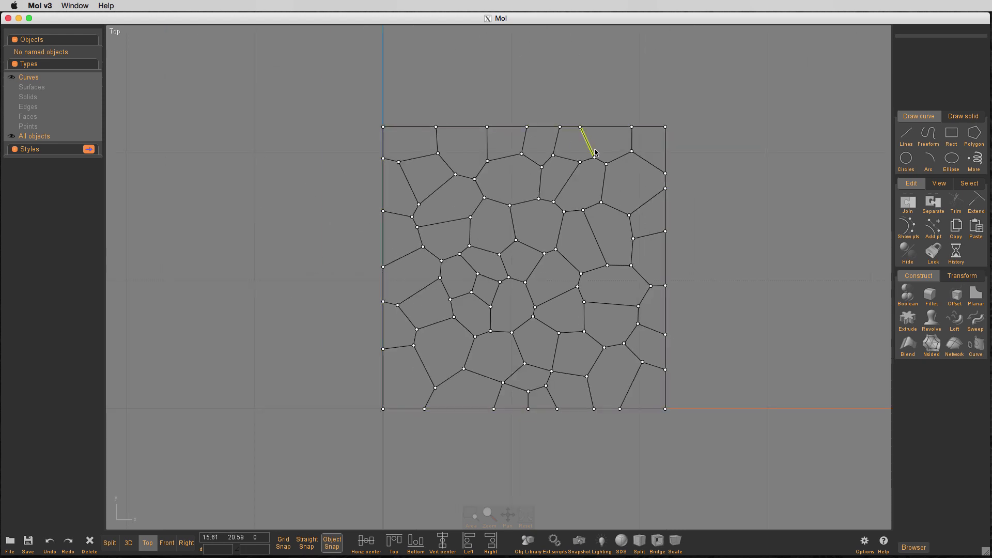
pyautogui.scroll(3, 466, 167)
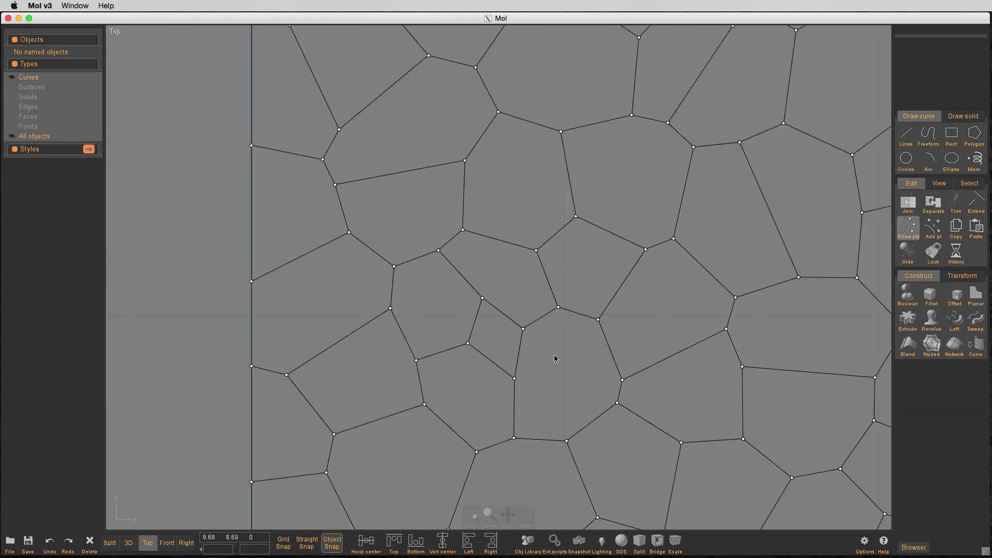
pyautogui.scroll(-2, 554, 355)
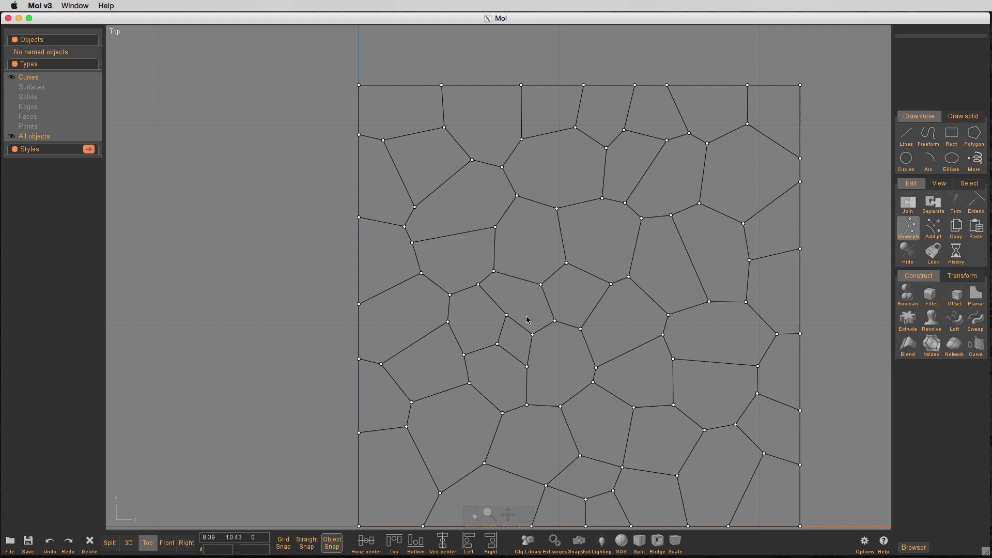
pyautogui.scroll(-1, 622, 317)
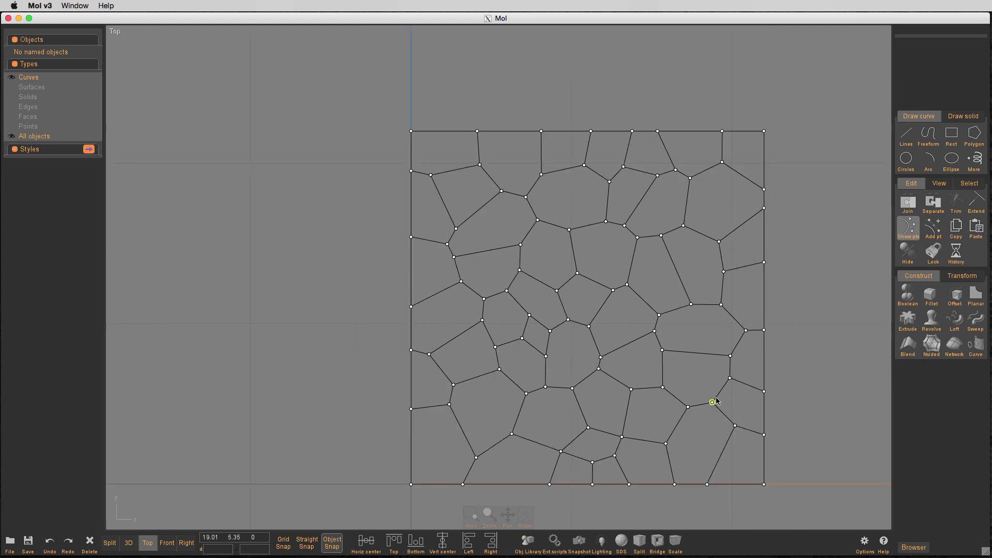
# - Spread apart the close vertices right of the centre, and reshape the cells above the centre by moving their two shared vertices upward
pyautogui.scroll(2, 625, 259)
pyautogui.scroll(-2, 640, 299)
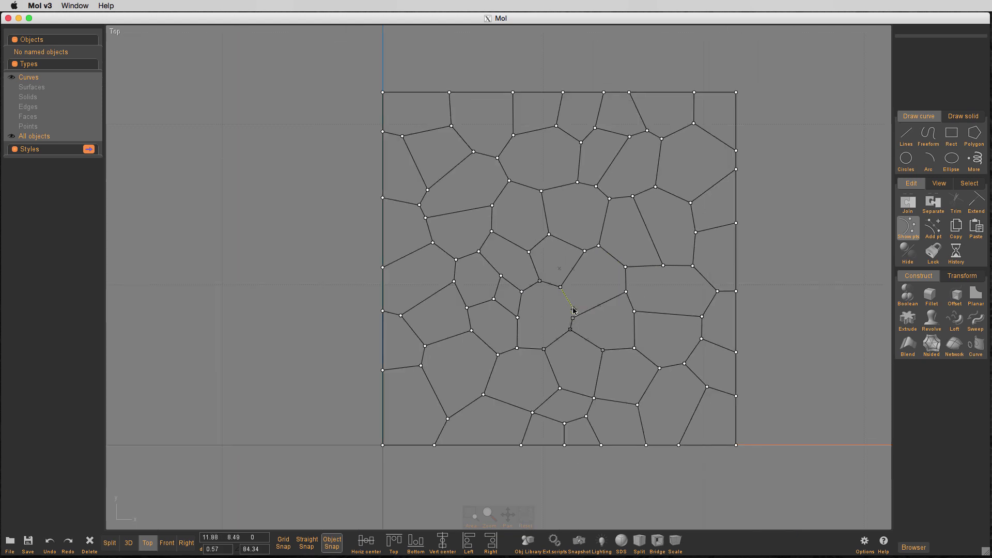
pyautogui.moveTo(574, 310); pyautogui.dragTo(574, 309)
pyautogui.scroll(1, 584, 173)
pyautogui.moveTo(569, 195); pyautogui.dragTo(561, 176)
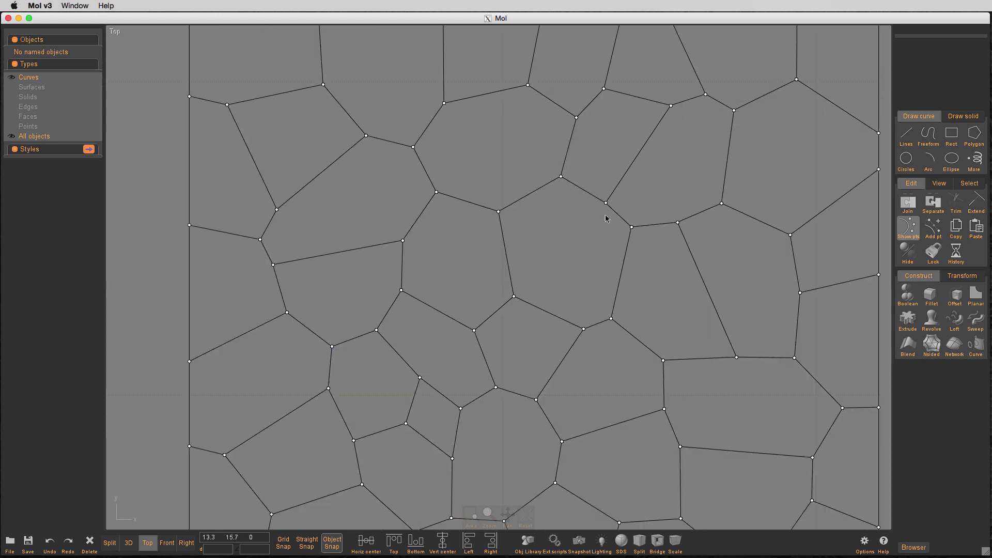
pyautogui.moveTo(606, 203); pyautogui.dragTo(614, 189)
pyautogui.scroll(-3, 612, 282)
pyautogui.scroll(1, 612, 282)
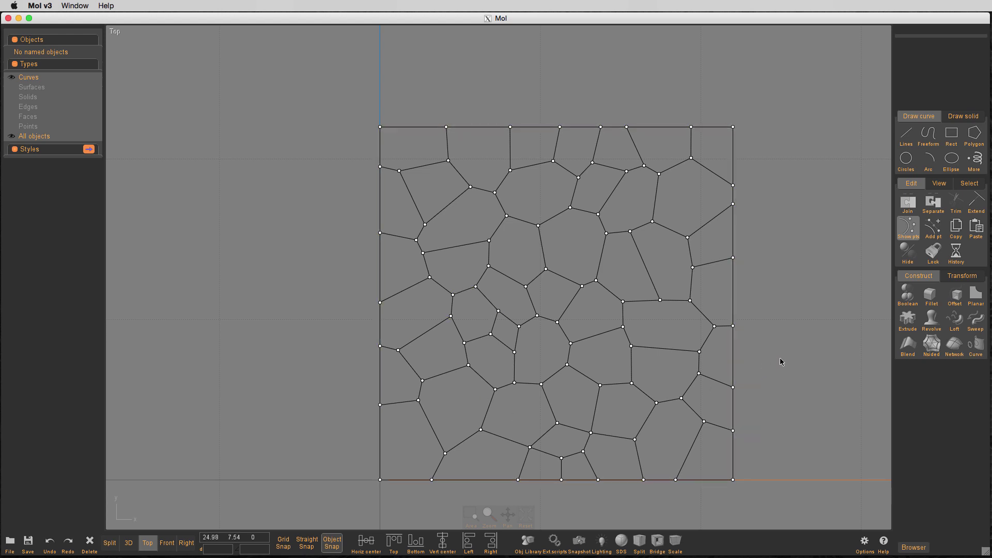
# - Cut the outer square frame, and turn all remaining pattern lines into fat lines with a width of 0.3
pyautogui.click(738, 367)
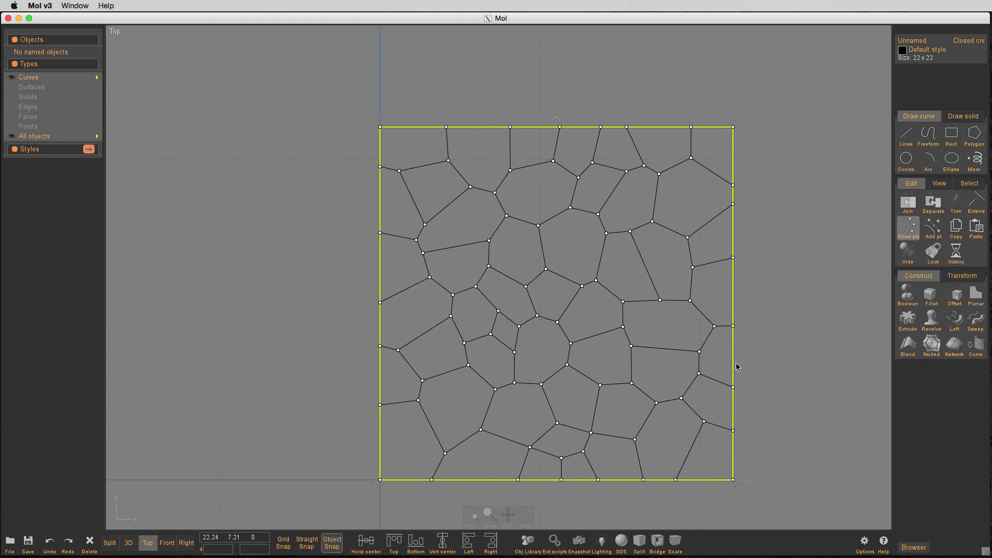
pyautogui.press('Delete')
pyautogui.hotkey('ctrl', 'a')
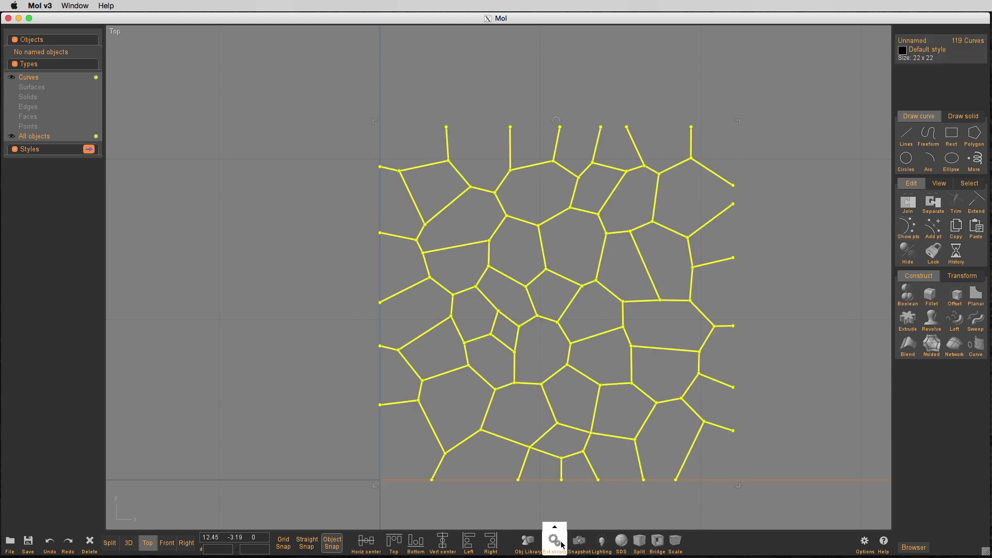
pyautogui.click(562, 545)
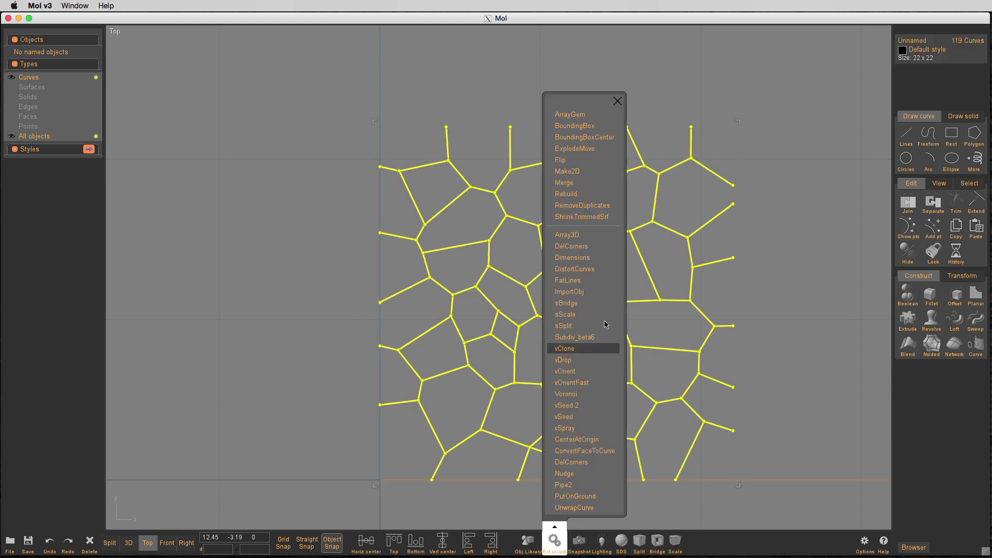
pyautogui.click(576, 281)
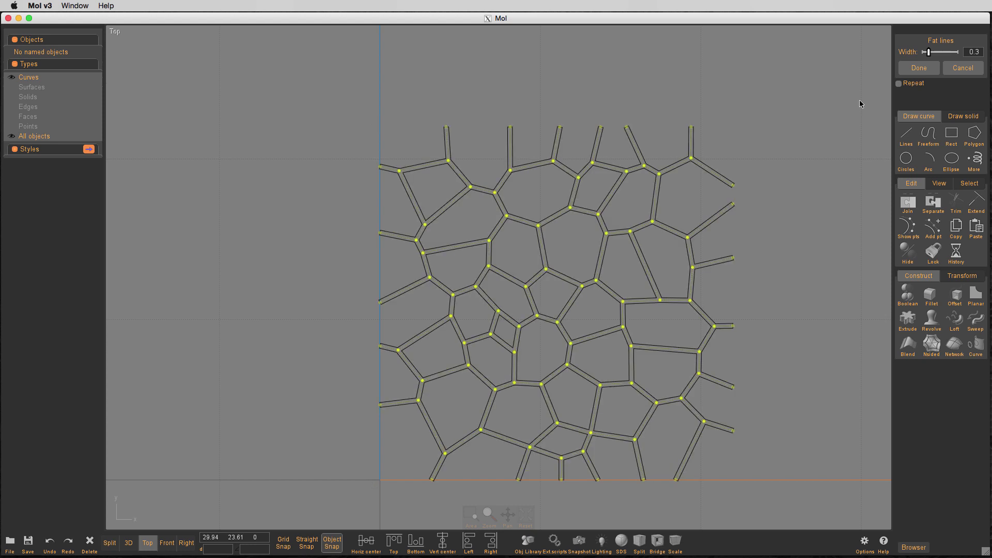
pyautogui.press('Return')
pyautogui.press('Escape')
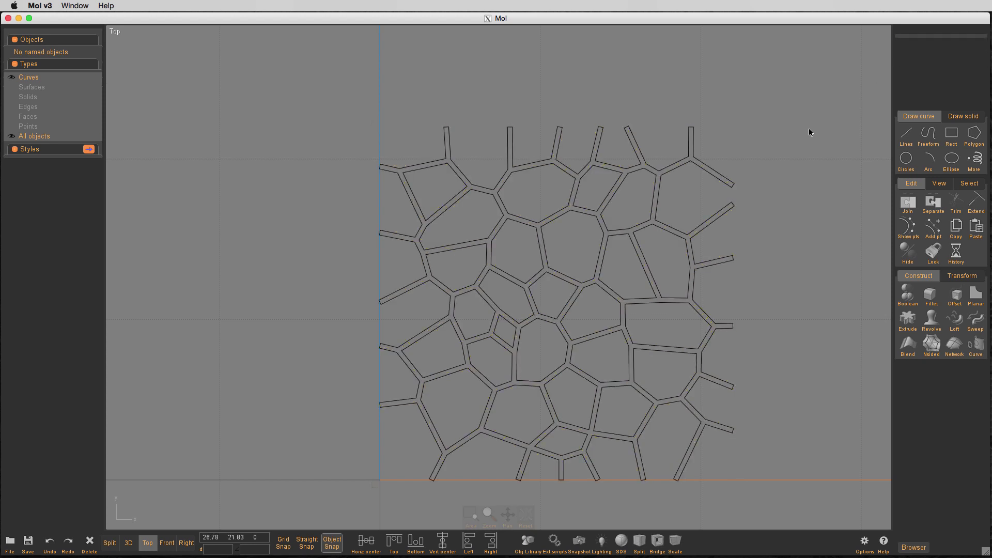
# - Paste the square frame back scaled down about its centre to 21.6 x 21.6, and create a planar surface from it
pyautogui.hotkey('ctrl', 'v')
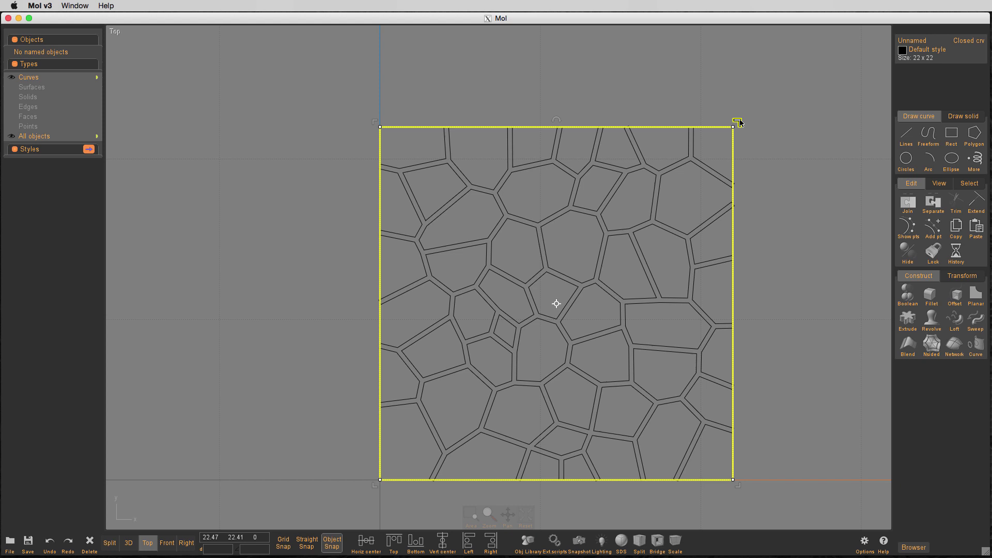
pyautogui.moveTo(737, 126); pyautogui.dragTo(730, 132)
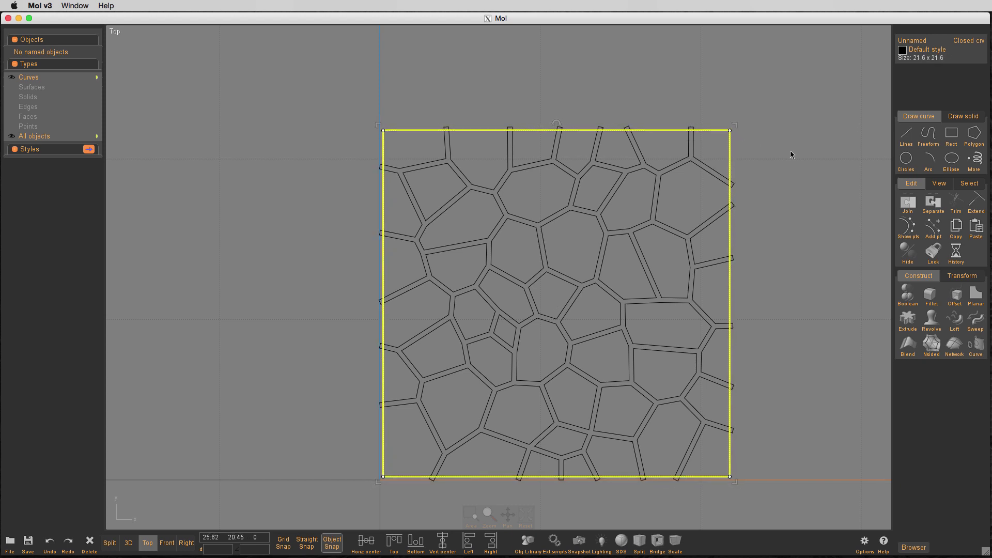
pyautogui.click(975, 295)
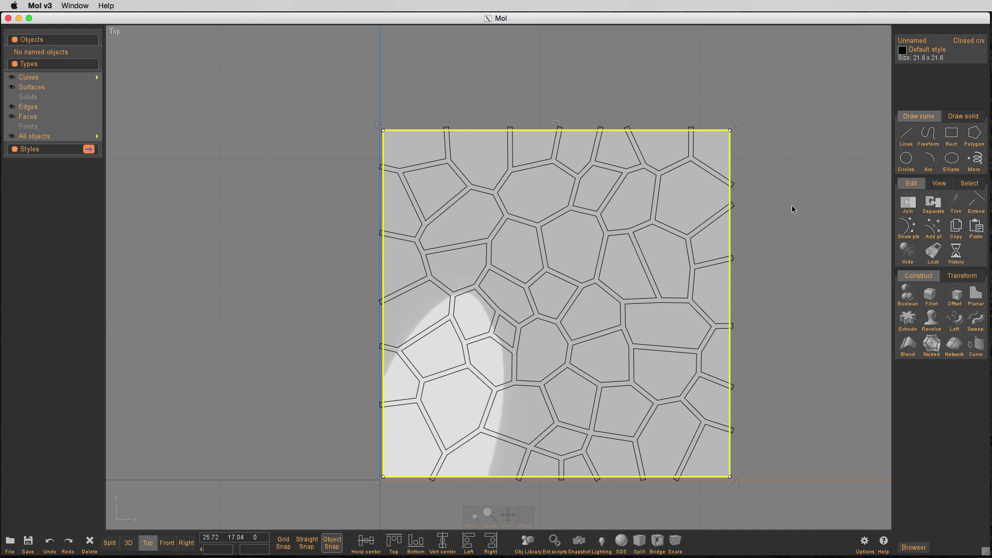
# - Boolean-merge the planar surface with all the curves, and remove the leftover curves and the strips between the cells
pyautogui.hotkey('ctrl', 'a')
pyautogui.click(907, 295)
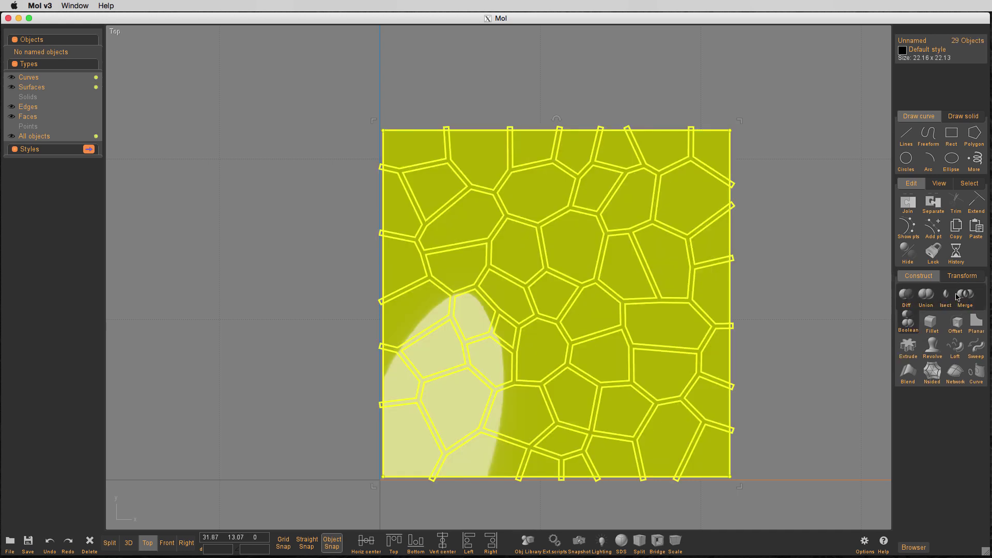
pyautogui.click(957, 296)
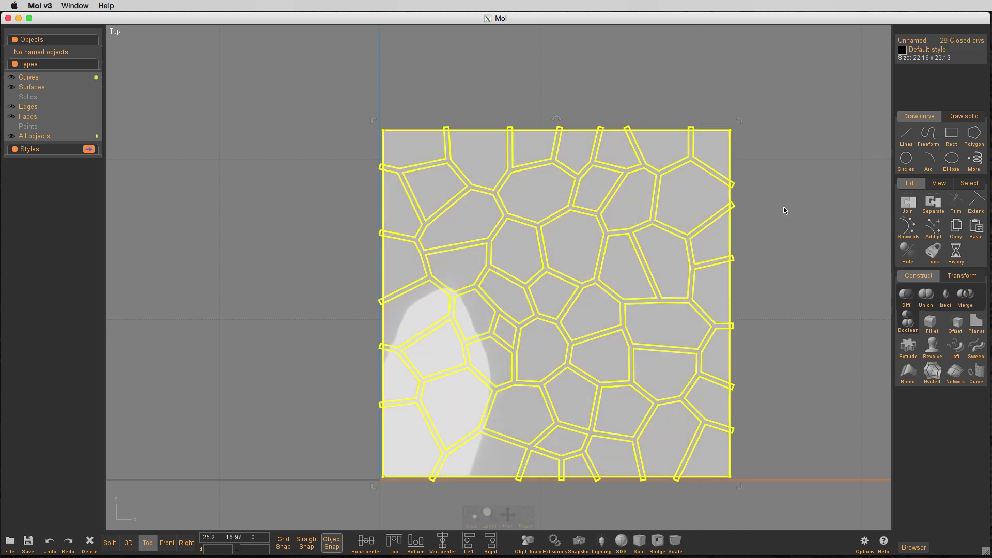
pyautogui.click(771, 238)
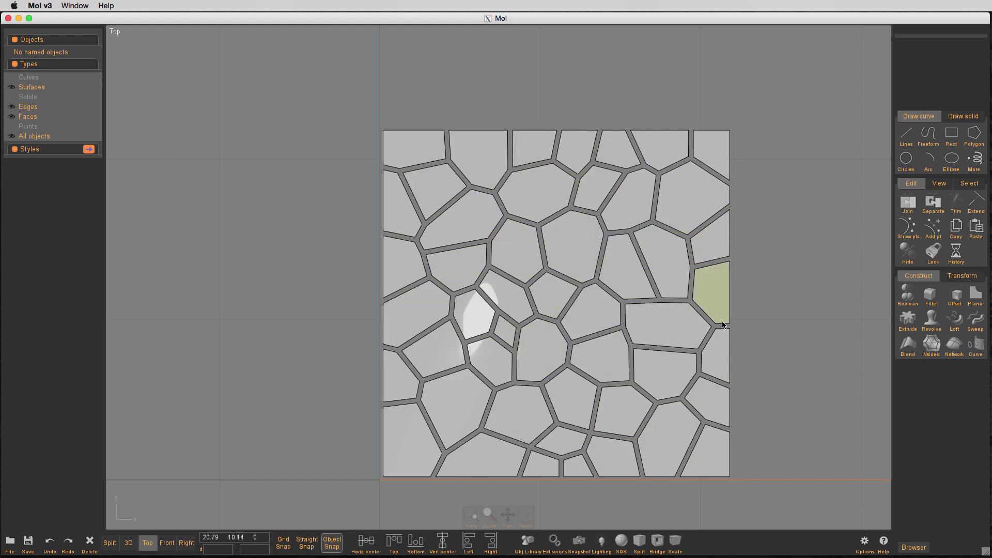
# - Extrude all the cell surfaces upward by 7.83 with capped ends
pyautogui.press('space')
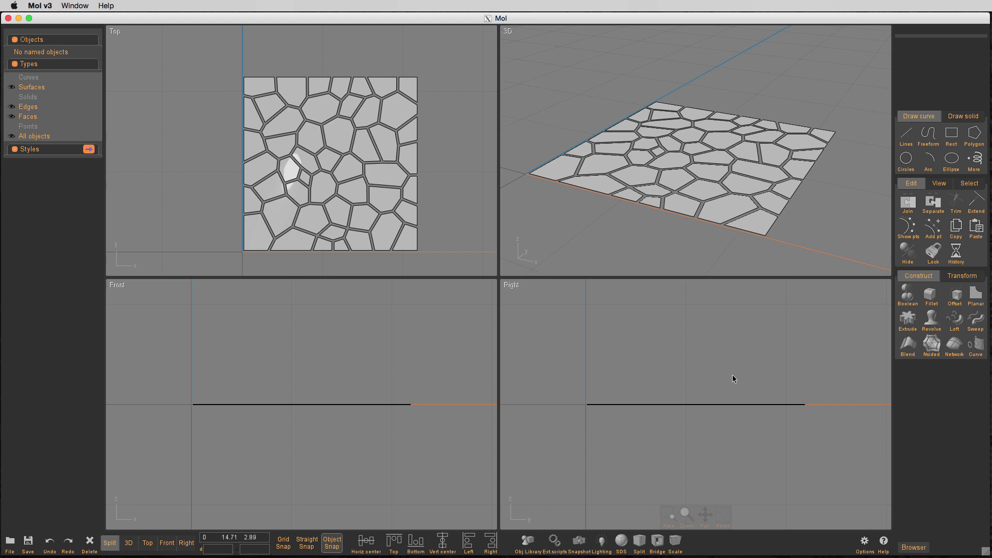
pyautogui.moveTo(564, 375); pyautogui.dragTo(842, 450)
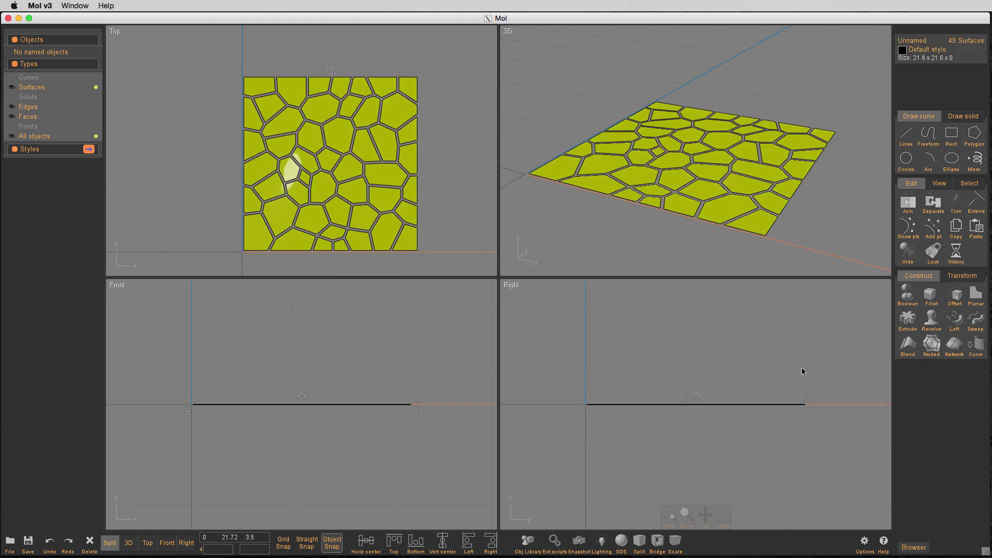
pyautogui.press('e')
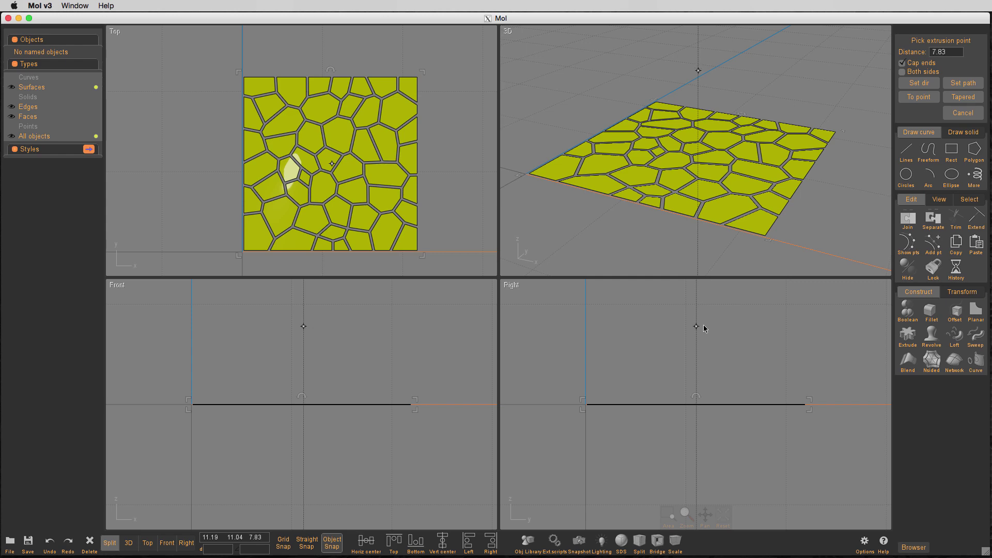
pyautogui.click(704, 326)
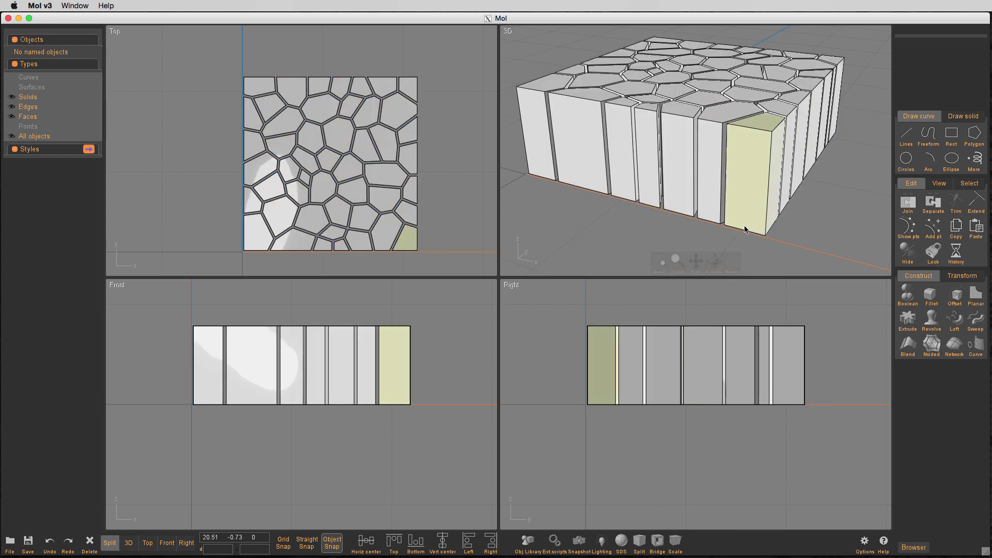
# - Select four sample blocks in the 3D view: the small central one, the small one on the red-axis side and two along the blue-axis side
pyautogui.press('space')
pyautogui.moveTo(751, 209); pyautogui.dragTo(792, 261, button='right')
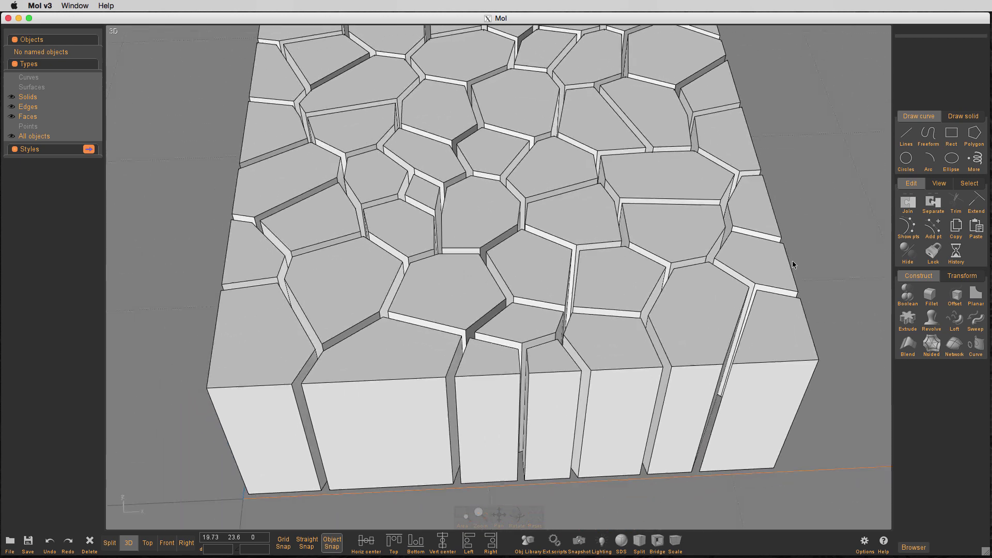
pyautogui.scroll(-3, 793, 261)
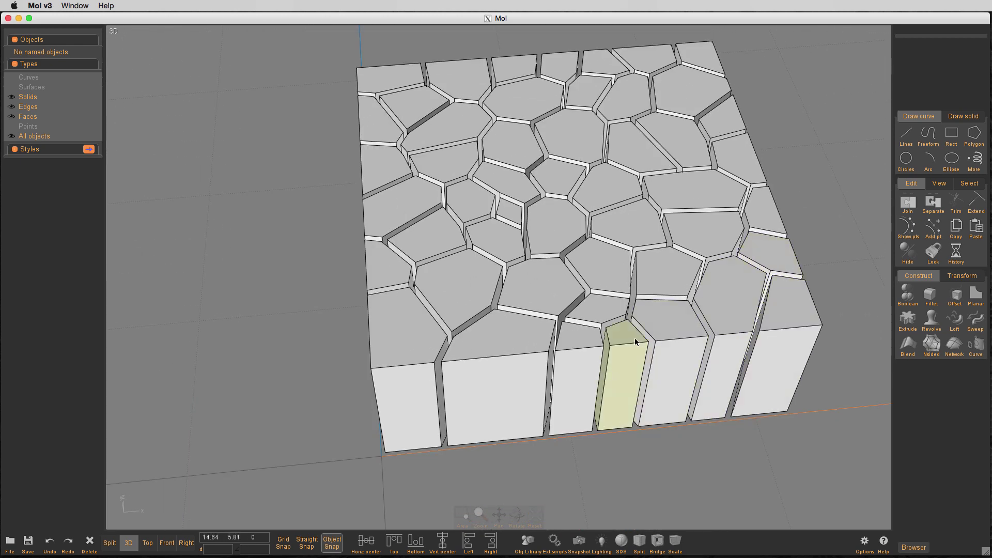
pyautogui.click(635, 341)
pyautogui.click(511, 210)
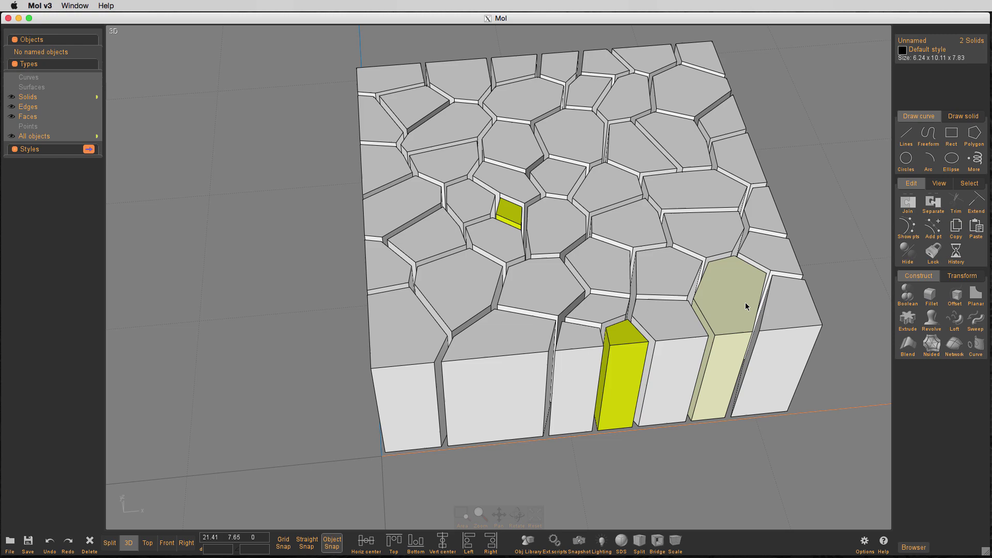
pyautogui.moveTo(745, 302); pyautogui.dragTo(822, 339, button='right')
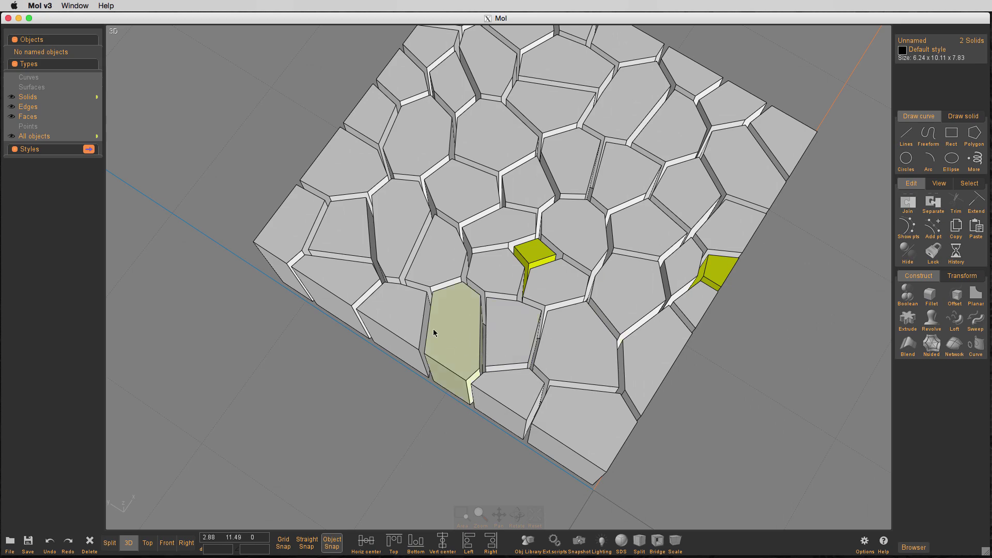
pyautogui.click(370, 279)
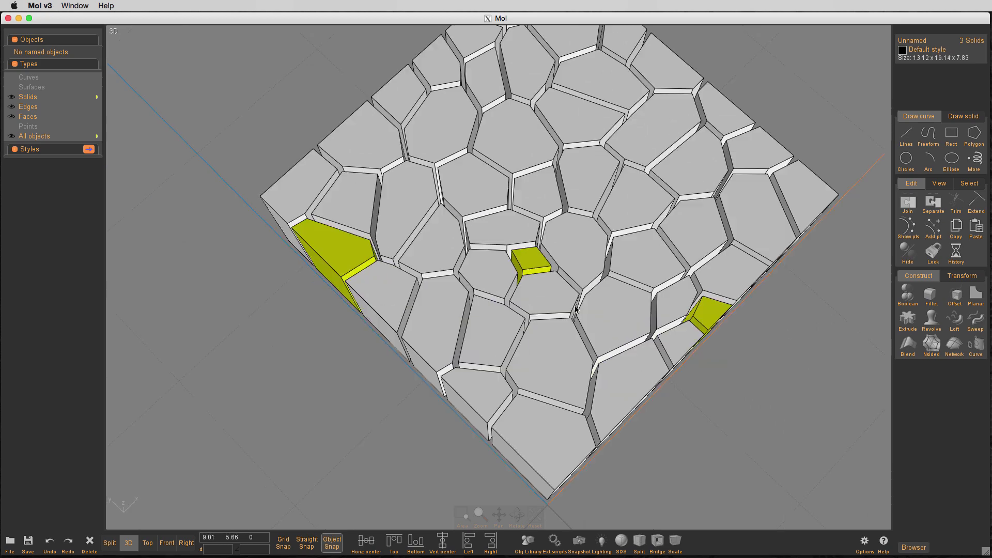
pyautogui.moveTo(576, 309); pyautogui.dragTo(548, 274, button='right')
pyautogui.click(427, 291)
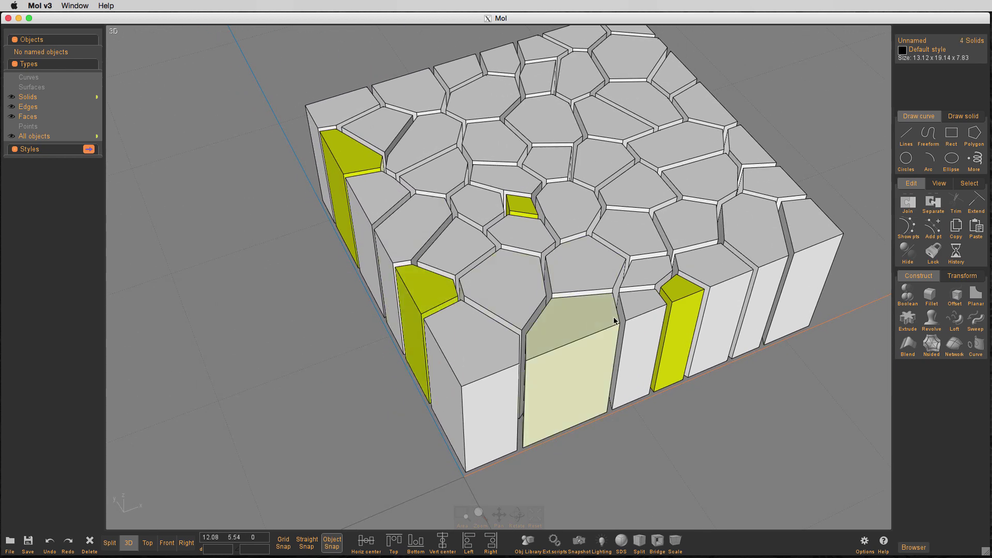
# - Fillet the edges of the four selected blocks with a circular radius of 0.2 and inspect the rounding up close
pyautogui.press('f')
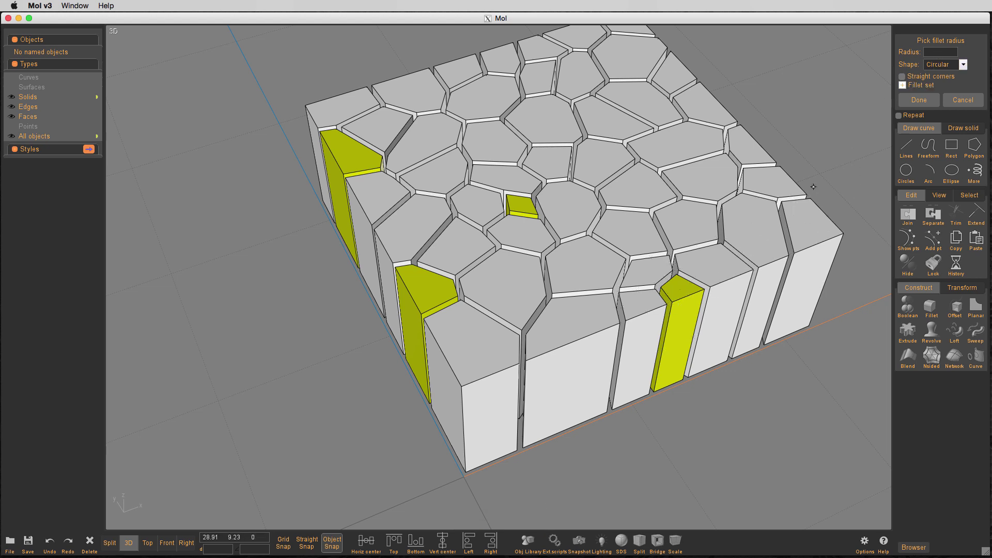
pyautogui.click(947, 51)
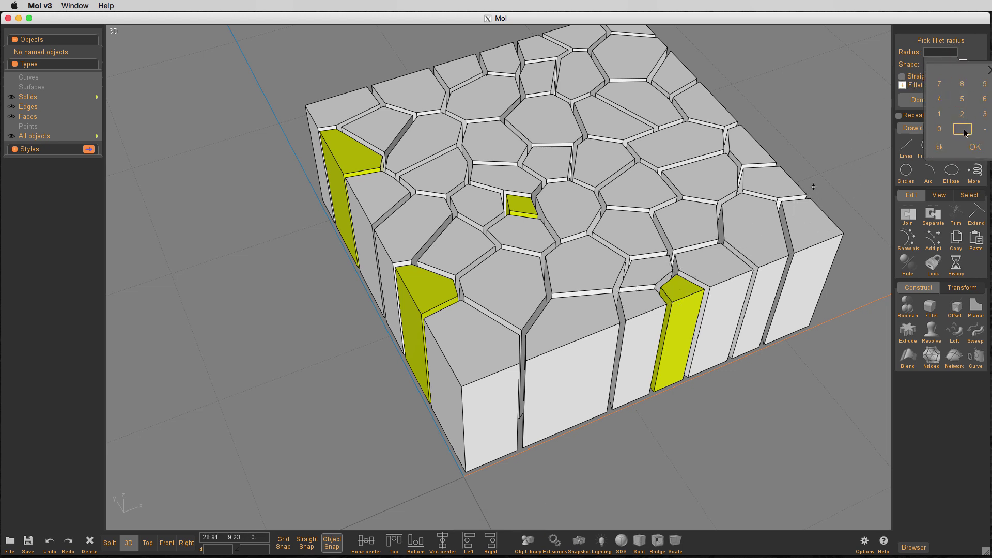
pyautogui.click(971, 146)
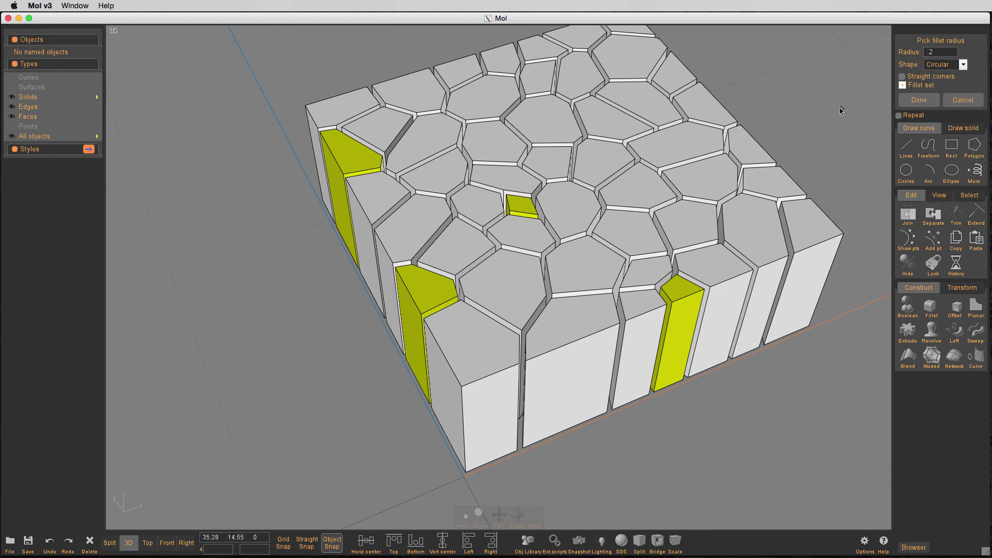
pyautogui.scroll(6, 530, 176)
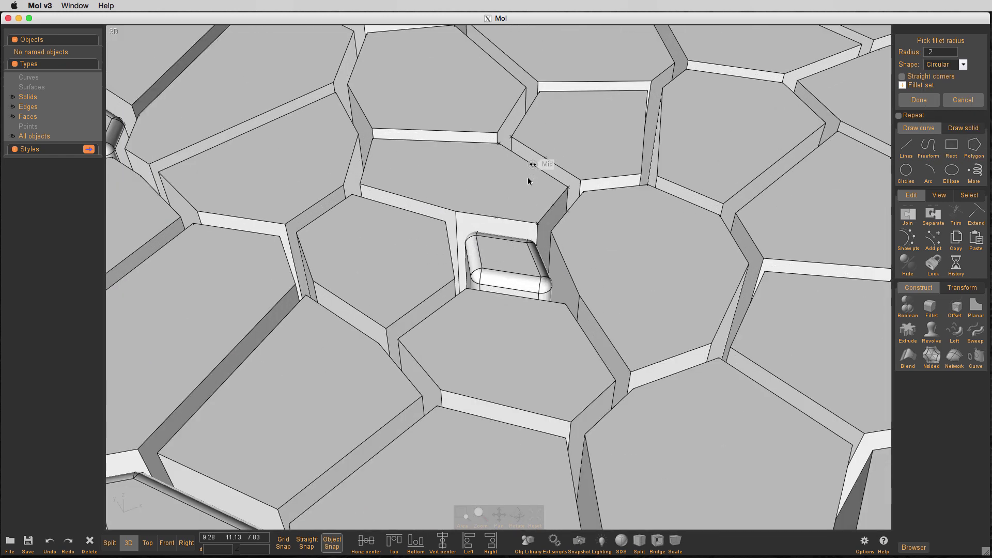
pyautogui.scroll(-4, 532, 179)
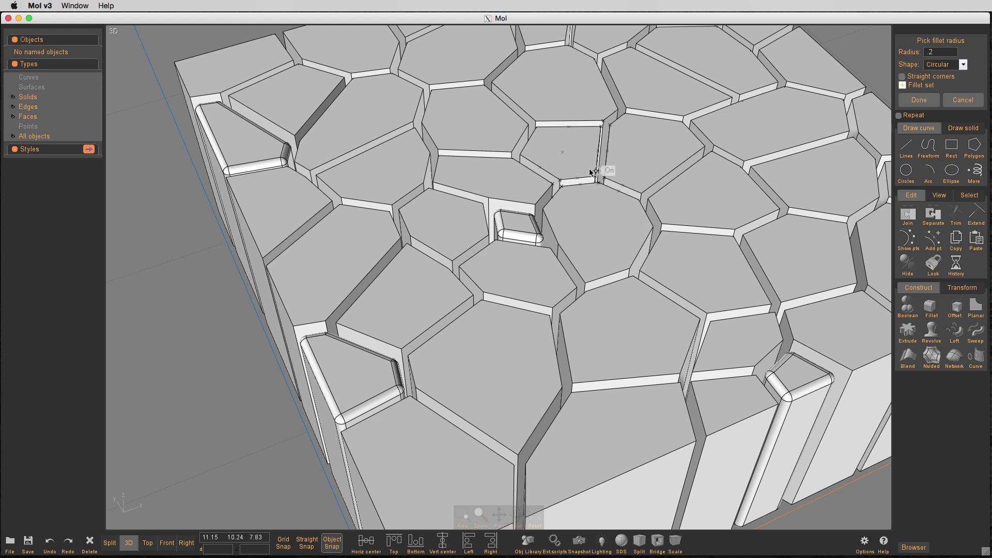
pyautogui.scroll(-4, 592, 171)
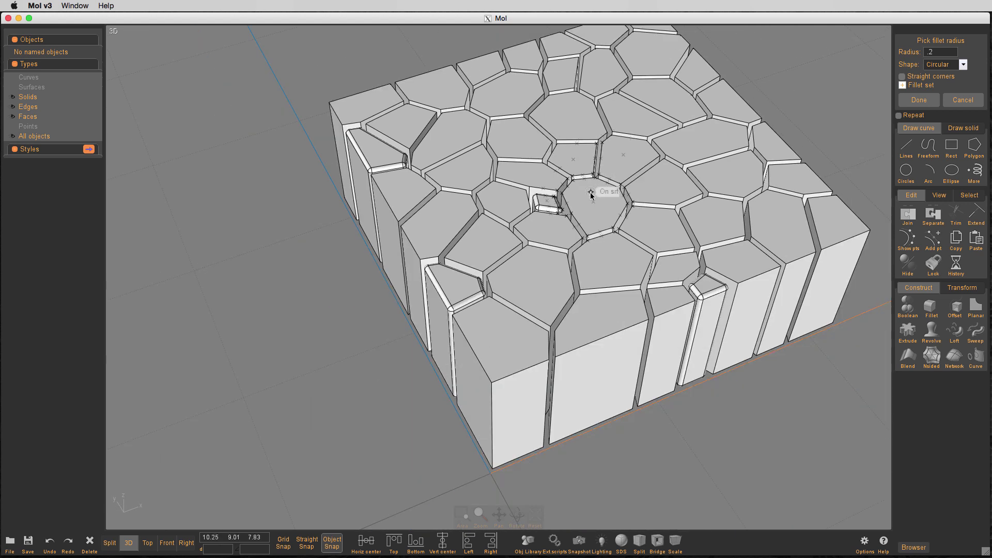
pyautogui.scroll(3, 598, 212)
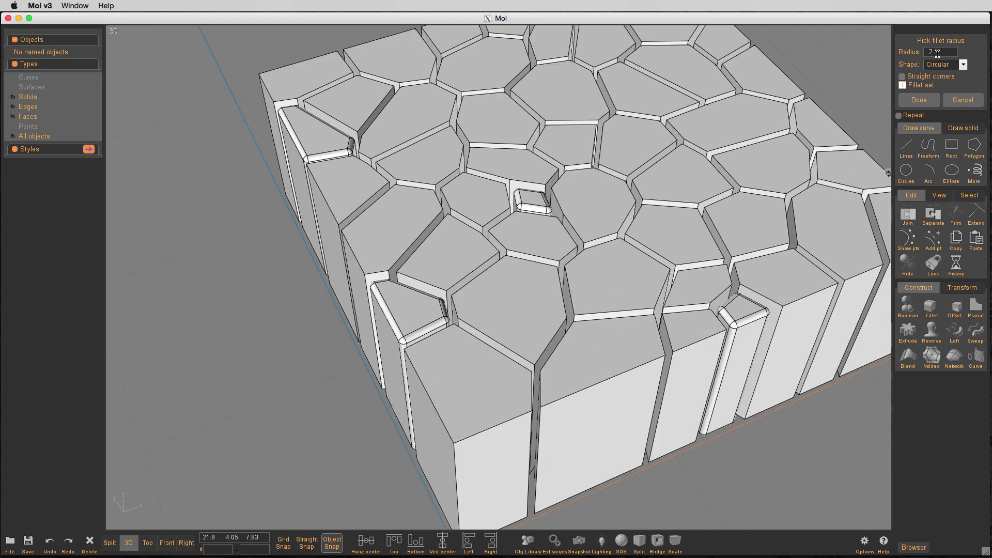
# - Set the fillet radius of the four blocks to 0.3 and check the rounded edges from near and far
pyautogui.click(938, 52)
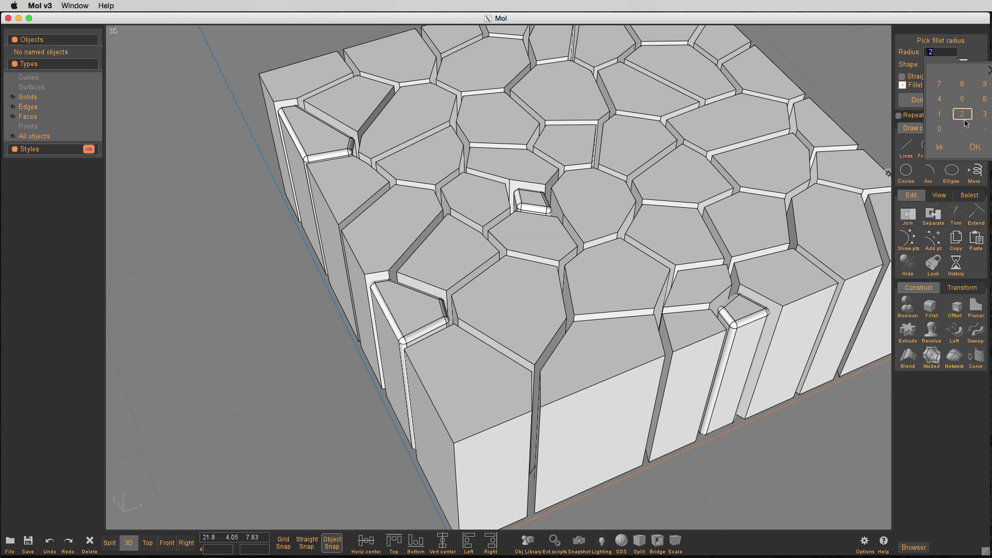
pyautogui.click(975, 147)
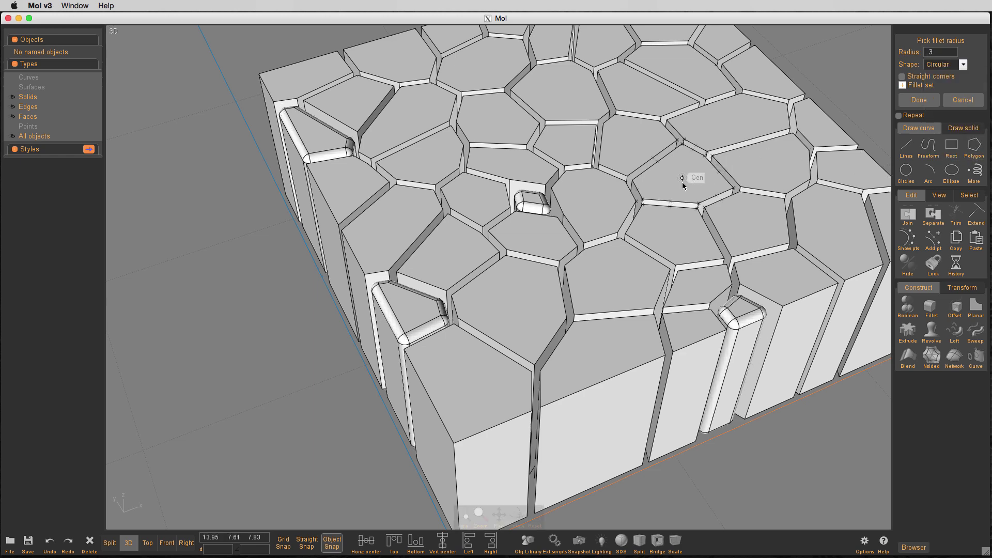
pyautogui.scroll(3, 615, 193)
pyautogui.scroll(-4, 614, 193)
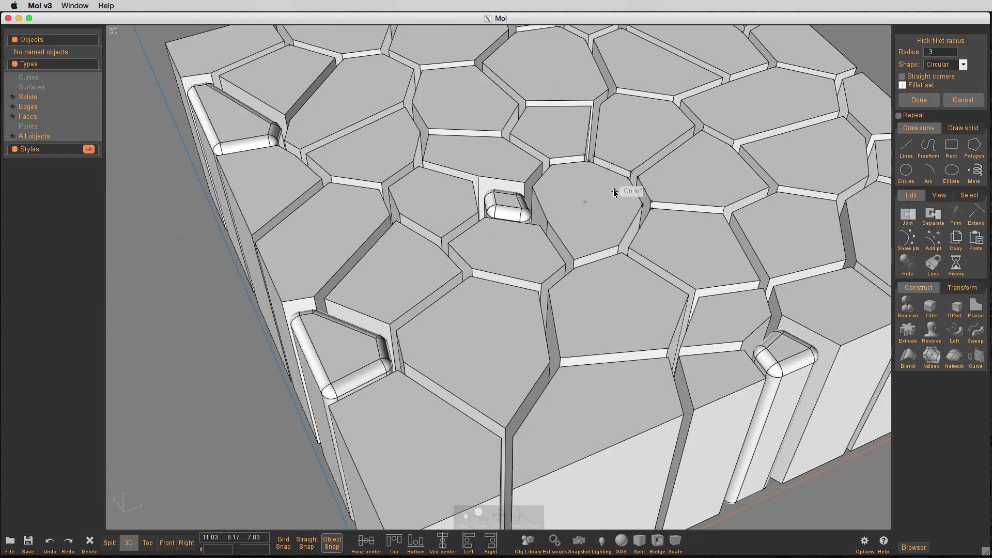
pyautogui.moveTo(664, 167); pyautogui.dragTo(564, 127, button='middle')
pyautogui.scroll(3, 565, 126)
pyautogui.scroll(-3, 565, 127)
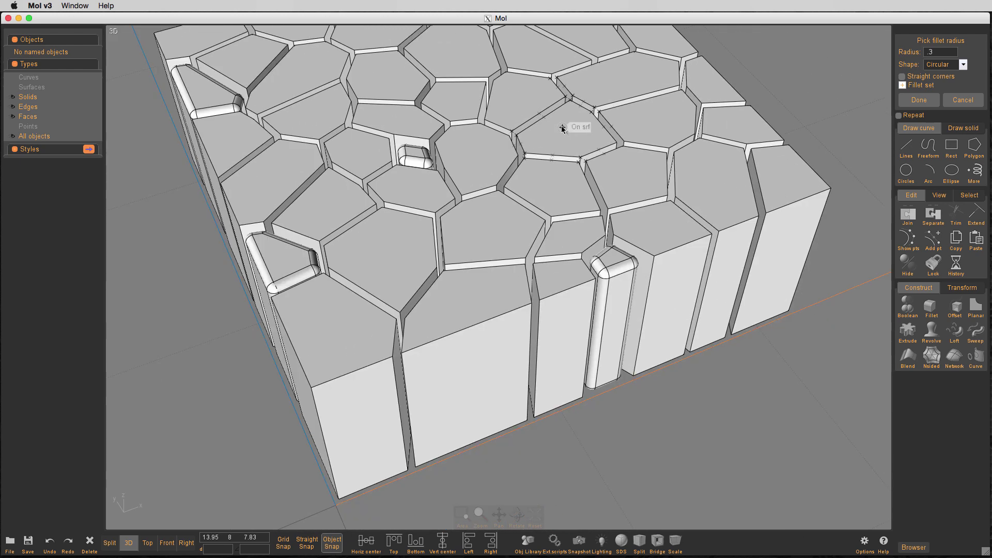
# - Cancel the four-block fillet and fillet the edges of all cell blocks with a circular radius of 0.3
pyautogui.click(977, 100)
pyautogui.click(836, 117)
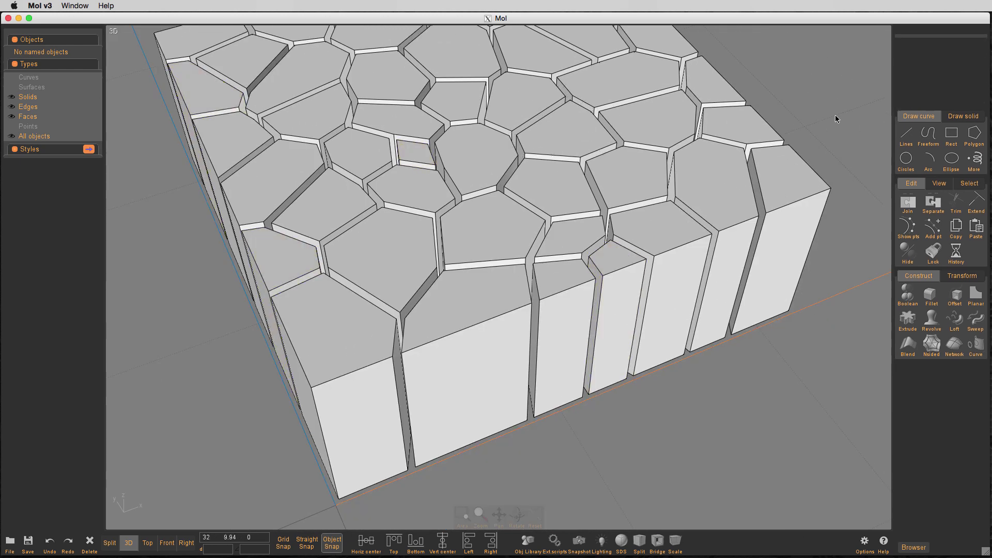
pyautogui.hotkey('ctrl', 'a')
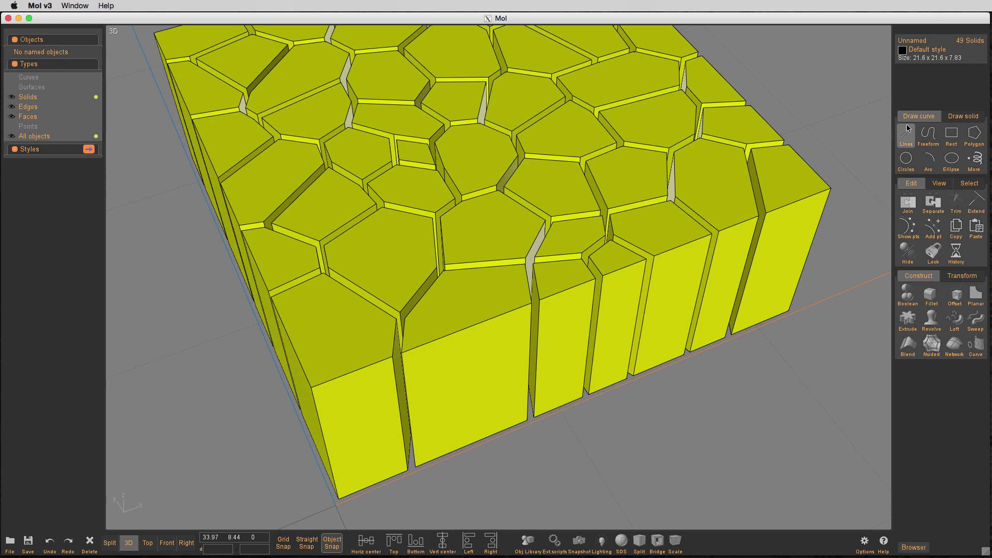
pyautogui.rightClick(824, 96)
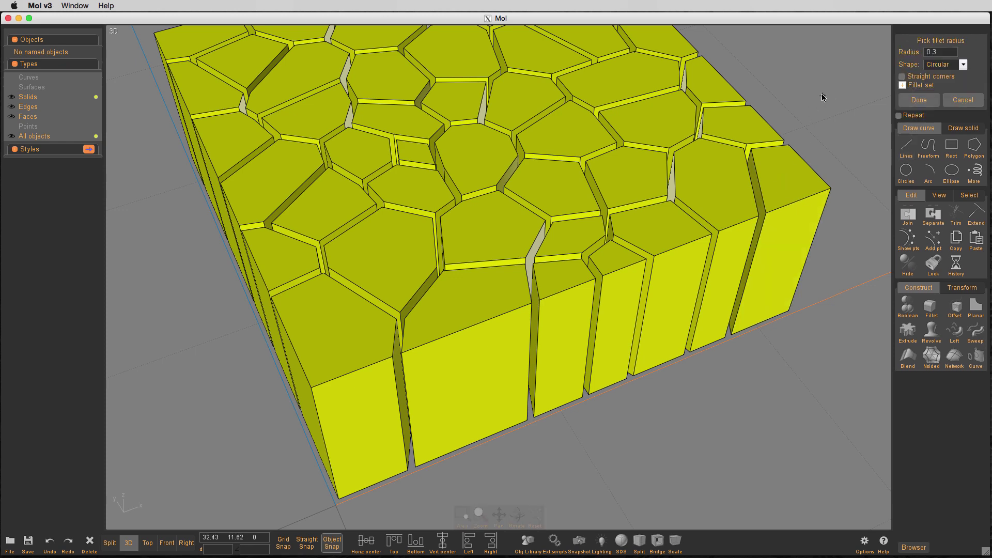
pyautogui.scroll(-2, 824, 98)
pyautogui.scroll(-3, 823, 98)
pyautogui.moveTo(819, 106); pyautogui.dragTo(737, 110, button='right')
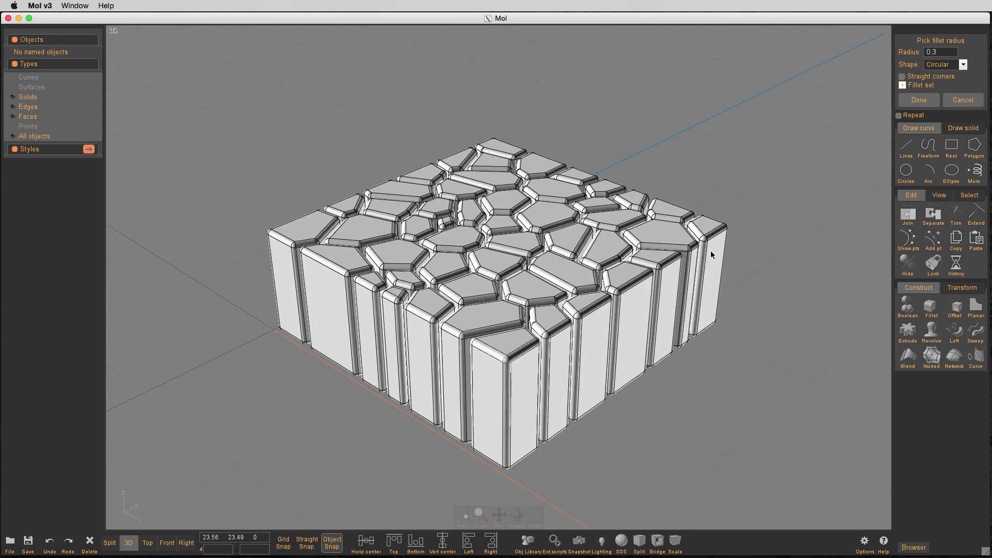
pyautogui.moveTo(716, 250); pyautogui.dragTo(852, 203, button='right')
pyautogui.click(918, 100)
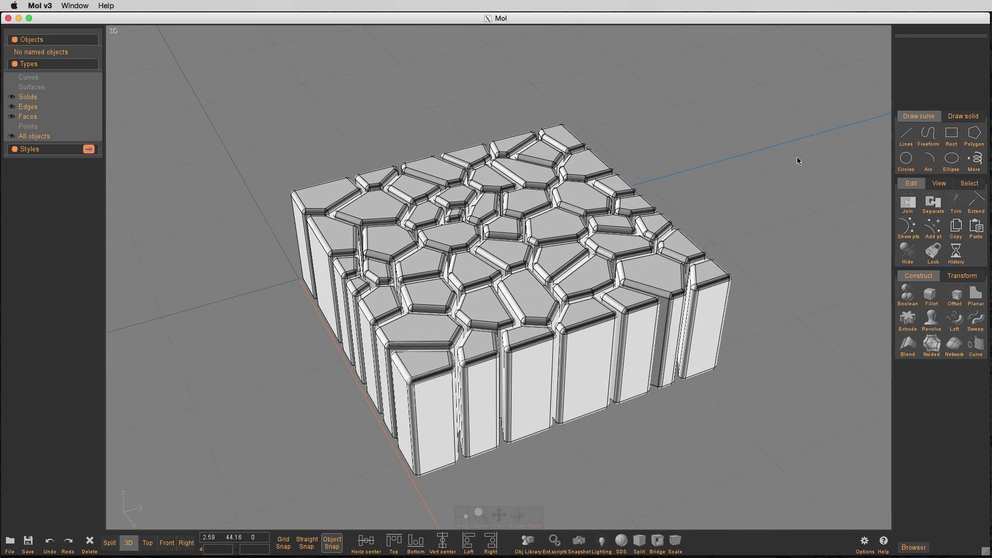
# - Show the four-view layout, centre all the cell blocks at the origin with CenterAtOrigin and deselect them
pyautogui.press('space')
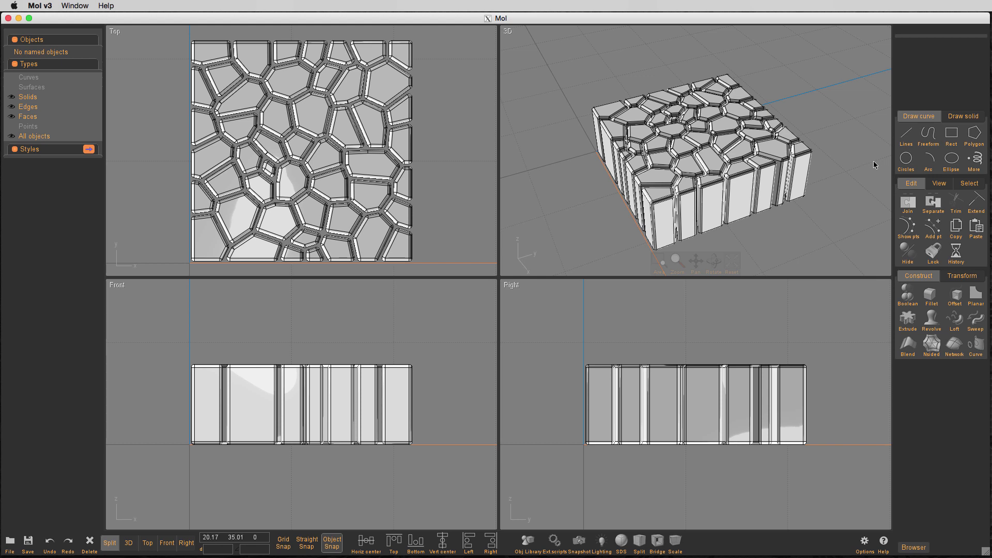
pyautogui.hotkey('ctrl', 'a')
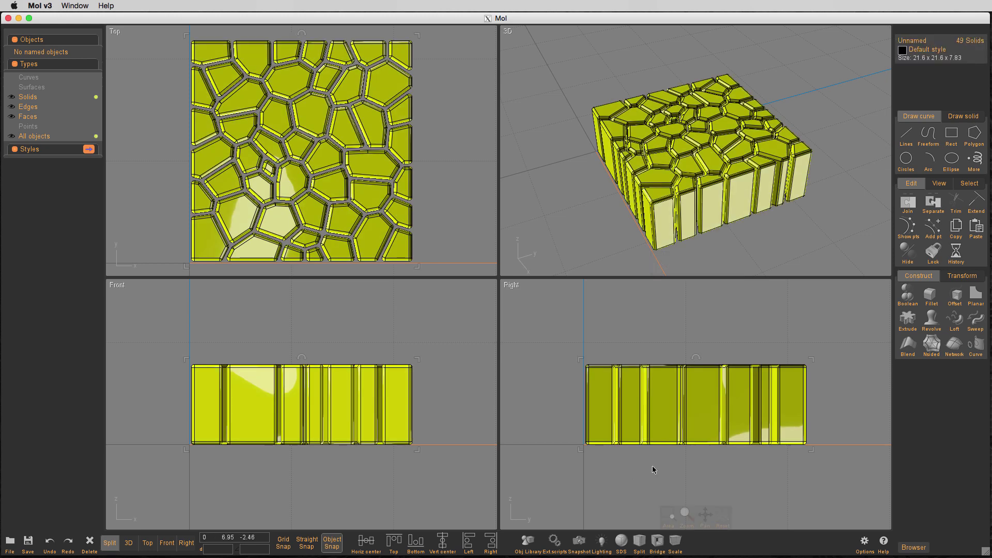
pyautogui.click(555, 541)
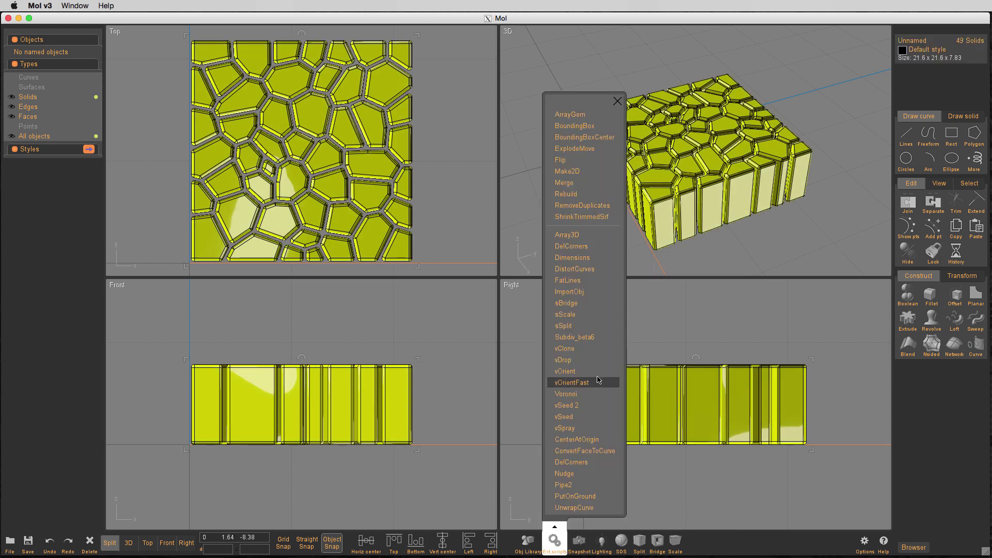
pyautogui.click(595, 439)
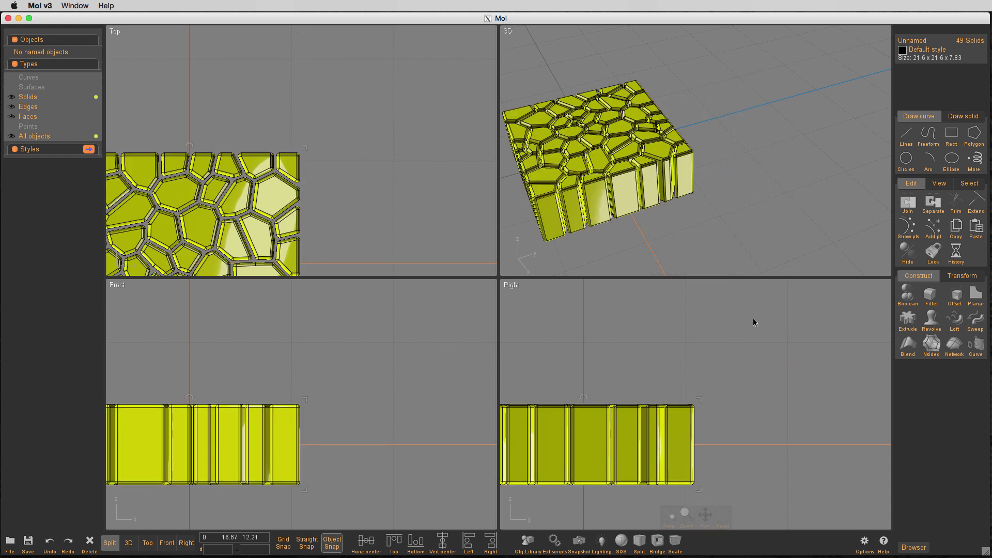
pyautogui.press('f')
pyautogui.click(634, 309)
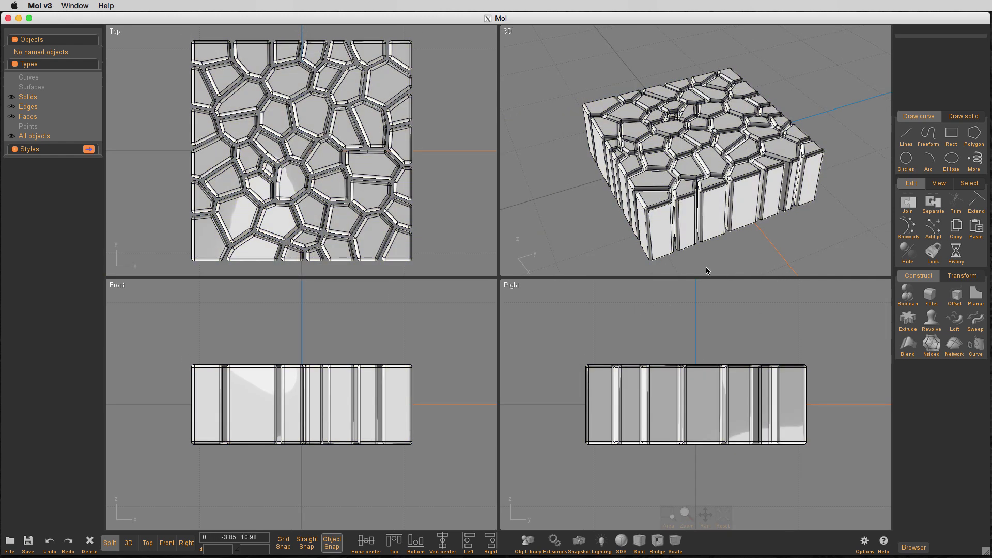
# - Draw a box from its centre at the origin in the Right view, about 24.6 wide and 2.5 high, extruded about 12.4
pyautogui.click(963, 117)
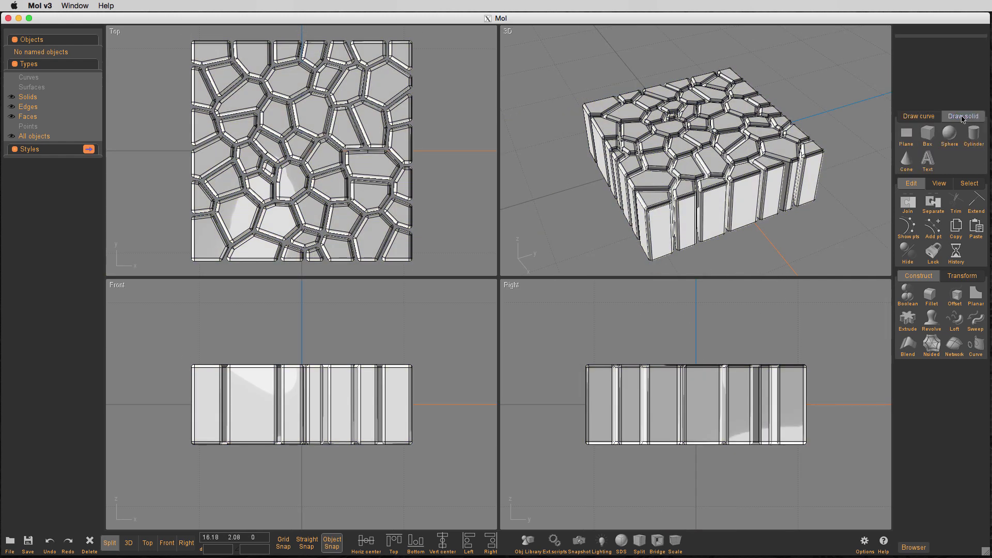
pyautogui.click(928, 136)
pyautogui.click(928, 136)
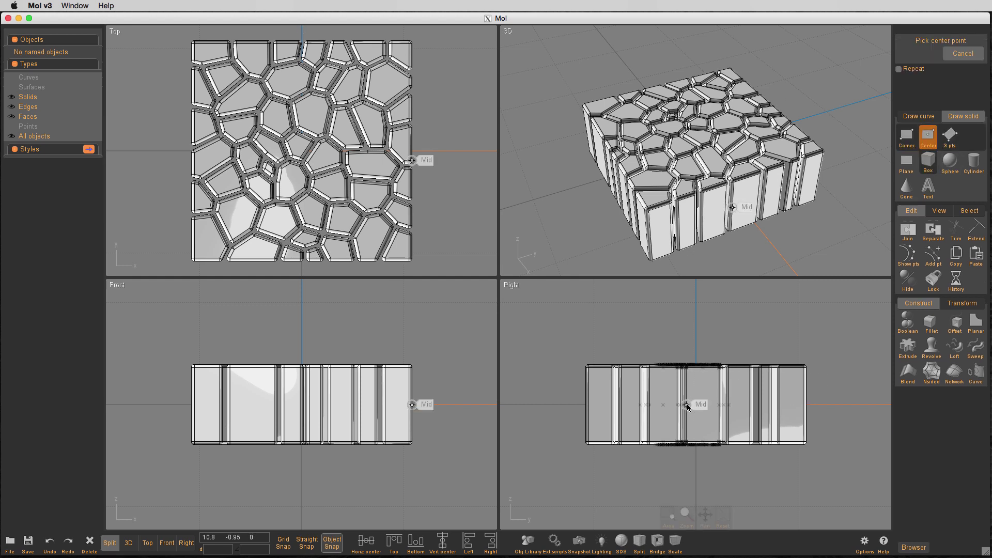
pyautogui.click(696, 404)
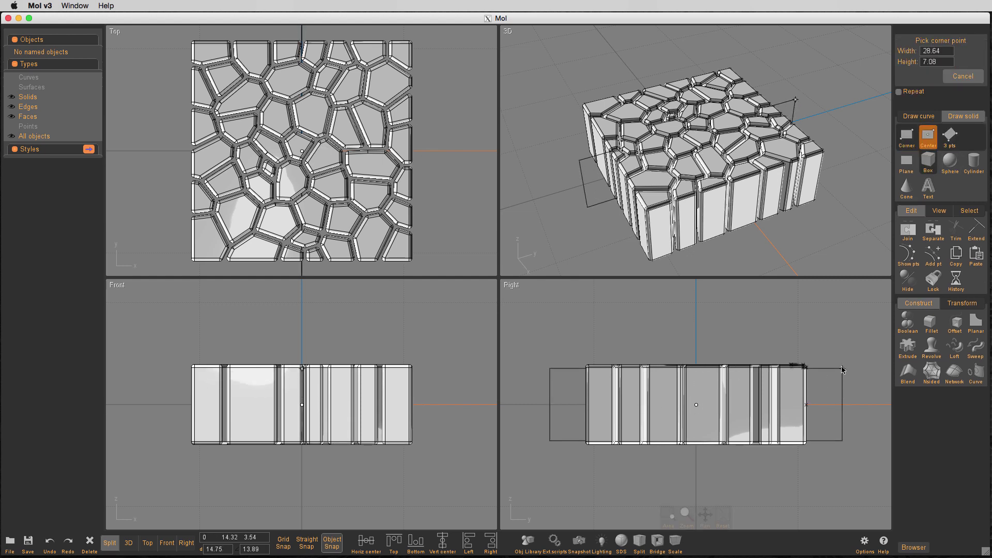
pyautogui.click(823, 393)
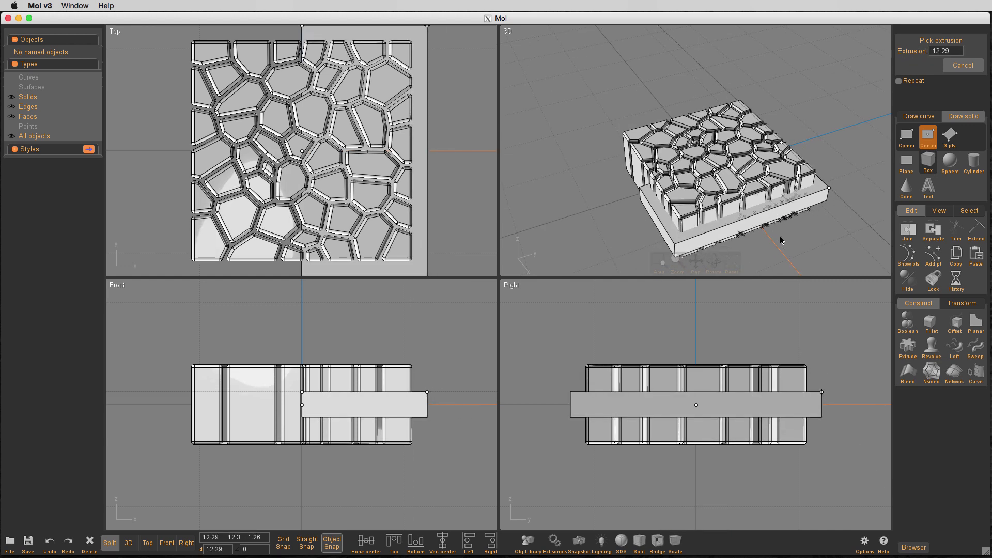
pyautogui.click(784, 238)
# - Stretch the slab across the negative red-axis half in the Front view to a length of about 24.76
pyautogui.click(413, 404)
pyautogui.press('m')
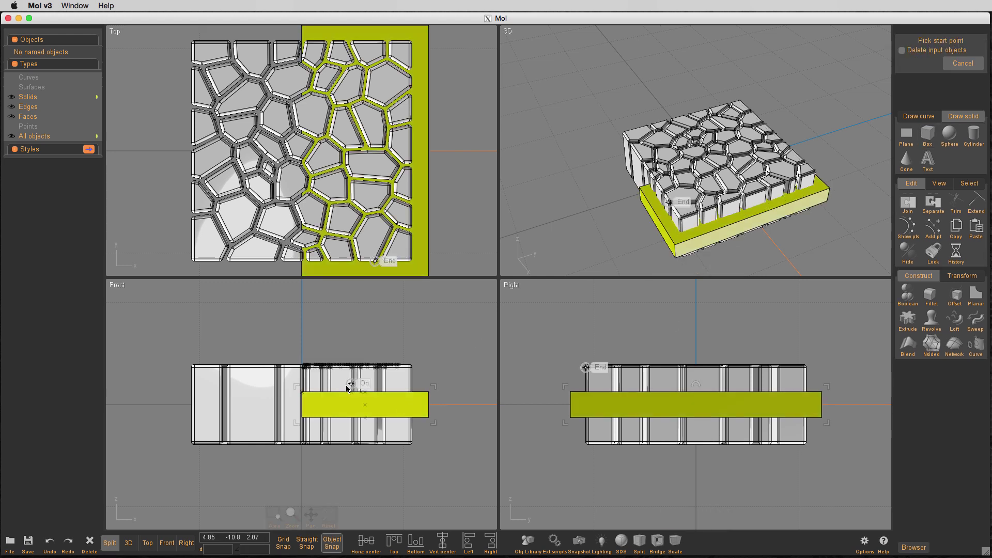
pyautogui.press('Escape')
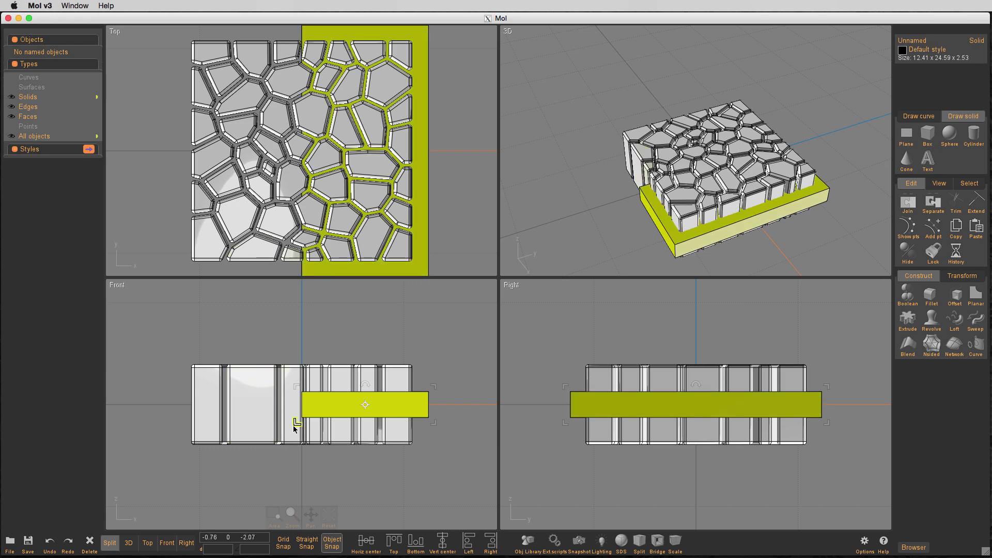
pyautogui.moveTo(293, 423); pyautogui.dragTo(176, 422)
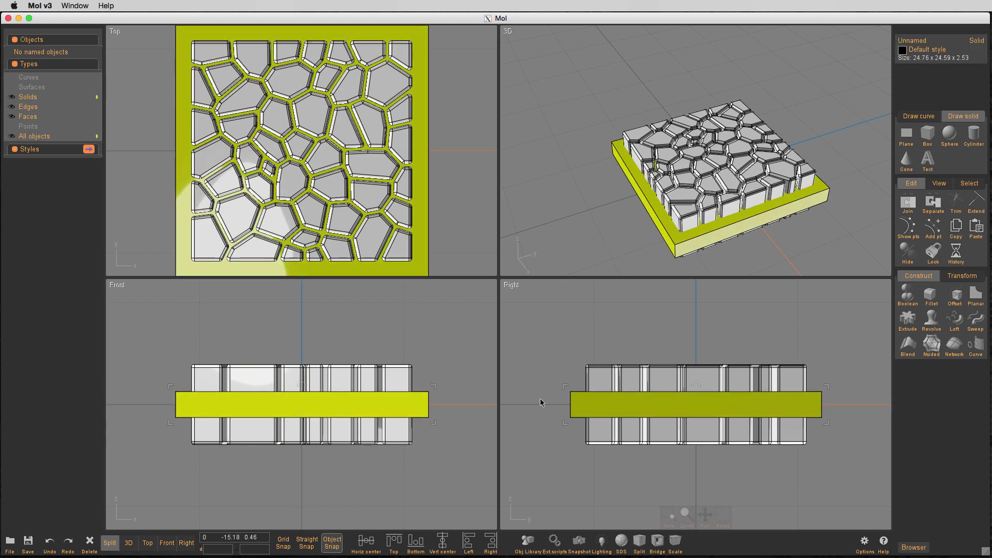
# - Select the four vertical corner edges of the slab in the full 3D view
pyautogui.click(508, 31)
pyautogui.scroll(4, 722, 457)
pyautogui.moveTo(722, 457); pyautogui.dragTo(781, 436, button='middle')
pyautogui.scroll(-4, 780, 436)
pyautogui.scroll(2, 780, 436)
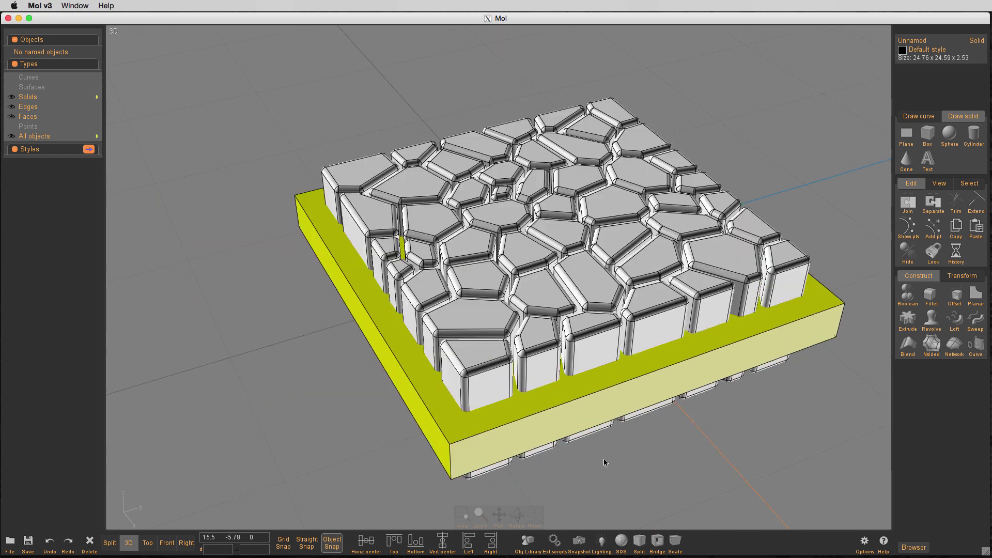
pyautogui.click(451, 461)
pyautogui.click(840, 322)
pyautogui.moveTo(838, 385); pyautogui.dragTo(698, 369, button='right')
pyautogui.click(794, 351)
pyautogui.moveTo(805, 357); pyautogui.dragTo(584, 379, button='right')
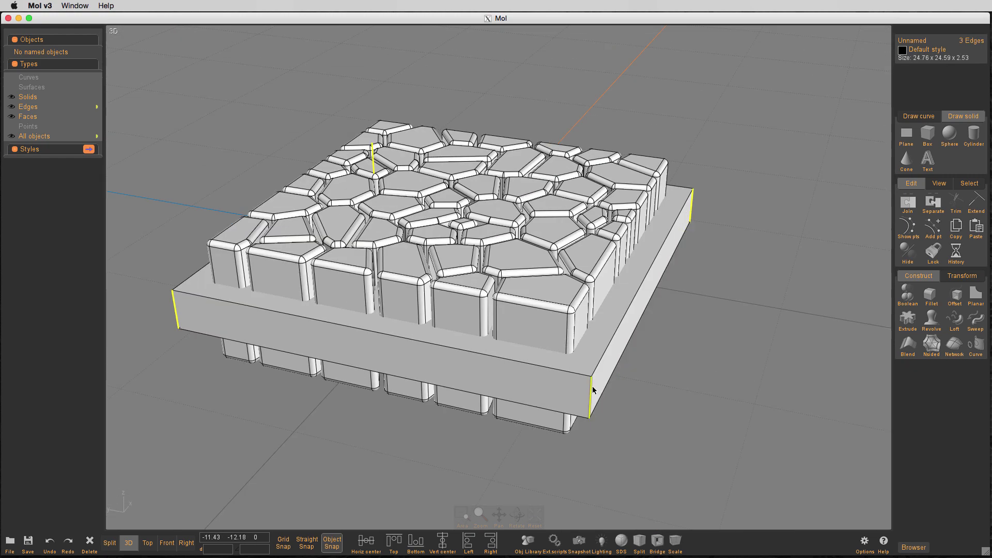
pyautogui.click(593, 391)
# - Fillet the slab's four corner edges with a circular radius of 0.6
pyautogui.moveTo(718, 375); pyautogui.dragTo(695, 392, button='right')
pyautogui.scroll(-2, 695, 391)
pyautogui.moveTo(696, 389); pyautogui.dragTo(690, 375, button='middle')
pyautogui.press('f')
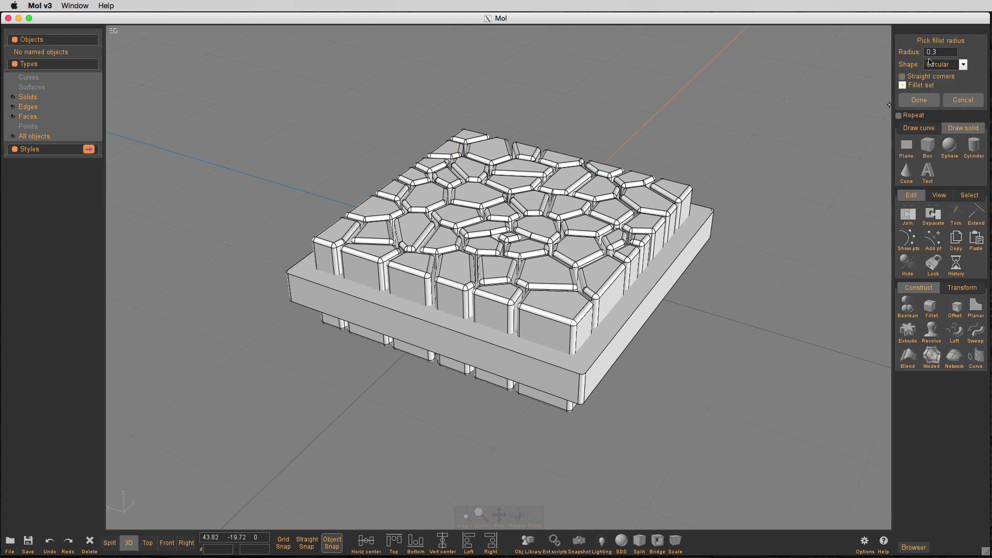
pyautogui.click(933, 51)
pyautogui.write('.6')
pyautogui.click(975, 147)
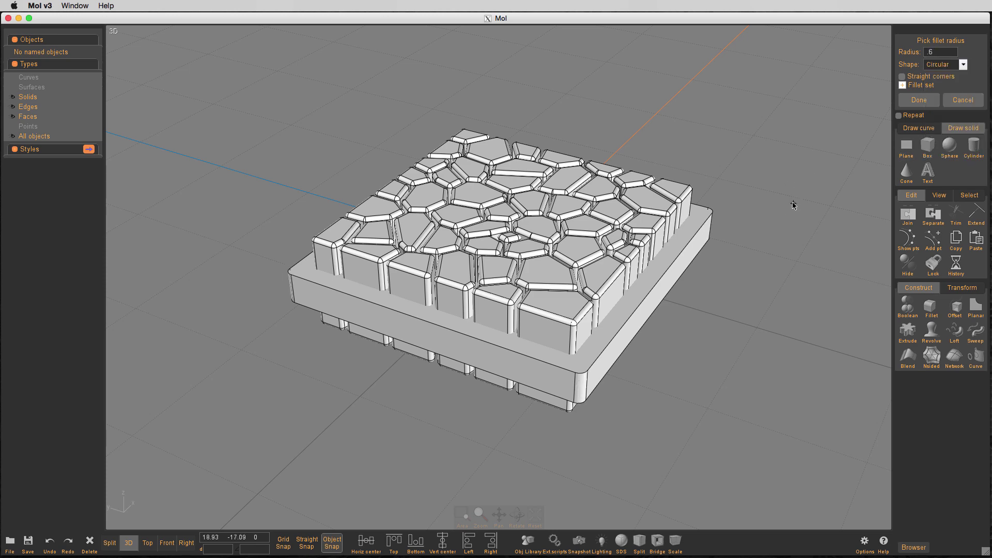
# - Try radii of 1 and 2 for the slab's corner fillets
pyautogui.moveTo(793, 204); pyautogui.dragTo(734, 233, button='right')
pyautogui.click(946, 53)
pyautogui.write('1')
pyautogui.click(975, 147)
pyautogui.click(946, 51)
pyautogui.write('2')
pyautogui.click(975, 147)
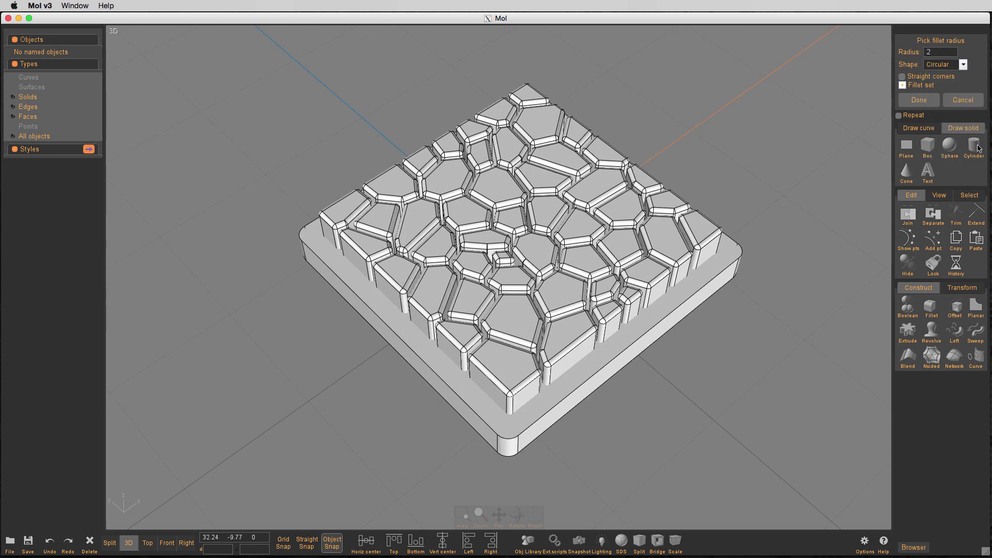
# - Set the slab's corner fillet radius to 1.5 and finish the fillet
pyautogui.moveTo(822, 124); pyautogui.dragTo(873, 107, button='right')
pyautogui.click(945, 52)
pyautogui.write('1.5')
pyautogui.click(975, 146)
pyautogui.rightClick(817, 145)
# - Subtract all the cell blocks from the slab with a Boolean difference
pyautogui.click(690, 254)
pyautogui.press('F5')
pyautogui.press('d')
pyautogui.moveTo(847, 346); pyautogui.dragTo(571, 378)
pyautogui.rightClick(802, 225)
pyautogui.press('F6')
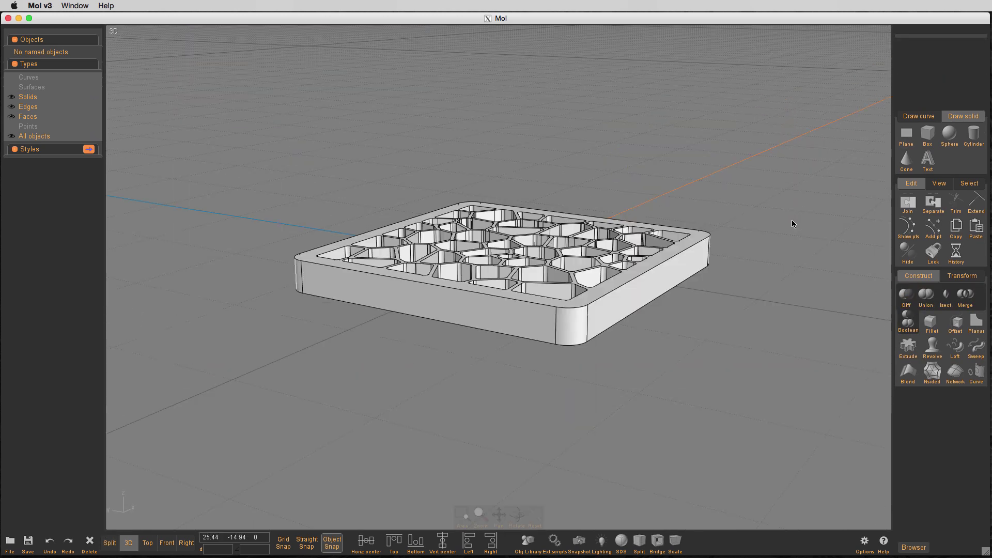
# - Select one outer side face of the perforated slab, the adjacent rounded corner and the next side face
pyautogui.moveTo(792, 219); pyautogui.dragTo(749, 259, button='right')
pyautogui.scroll(3, 742, 259)
pyautogui.moveTo(739, 259); pyautogui.dragTo(842, 217, button='middle')
pyautogui.click(665, 344)
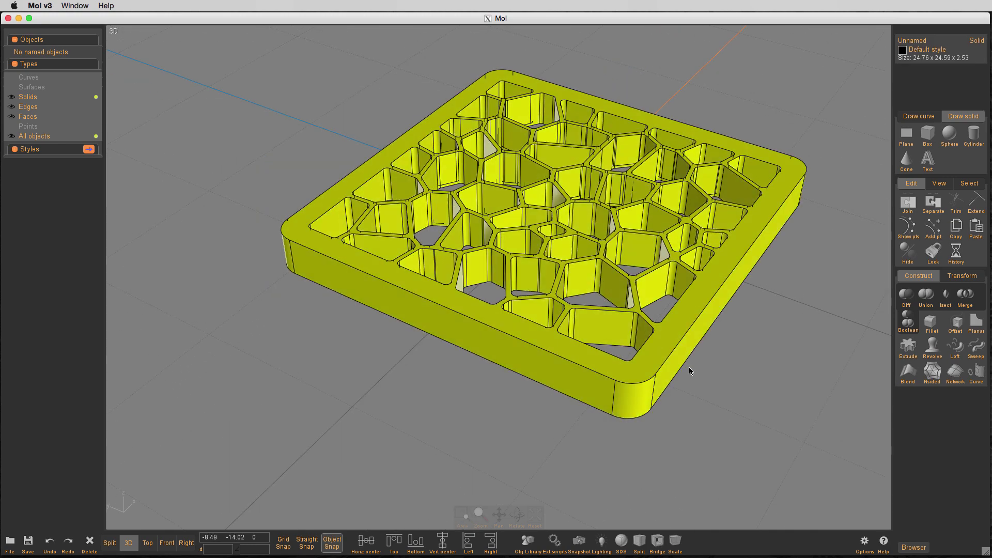
pyautogui.click(717, 393)
pyautogui.click(668, 339)
pyautogui.moveTo(764, 397); pyautogui.dragTo(722, 381, button='right')
pyautogui.click(648, 330)
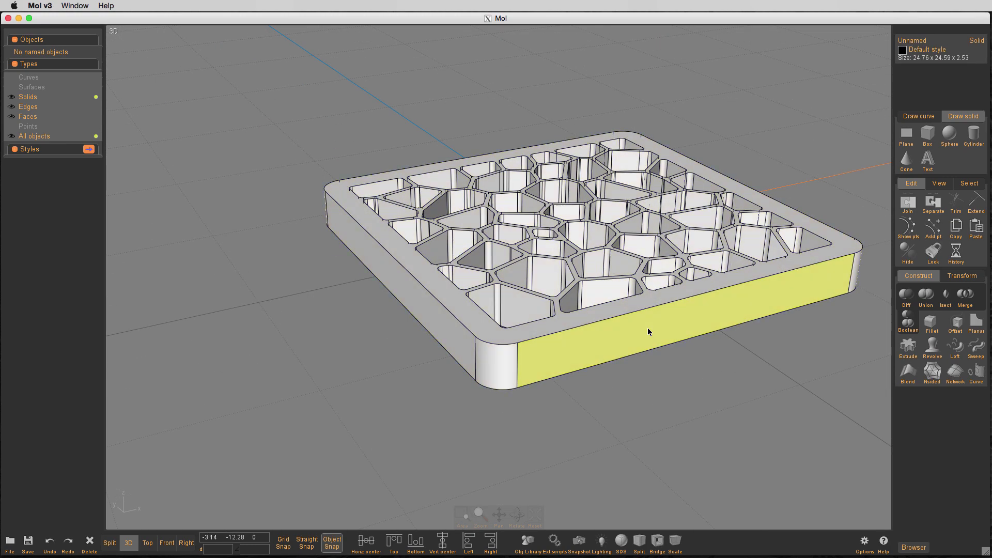
pyautogui.click(506, 362)
pyautogui.click(454, 333)
# - Add the other two outer side faces and the remaining three rounded corner faces to the selection
pyautogui.moveTo(455, 334); pyautogui.dragTo(637, 325, button='right')
pyautogui.click(537, 325)
pyautogui.click(434, 308)
pyautogui.moveTo(434, 308); pyautogui.dragTo(580, 289, button='right')
pyautogui.click(624, 384)
pyautogui.click(497, 346)
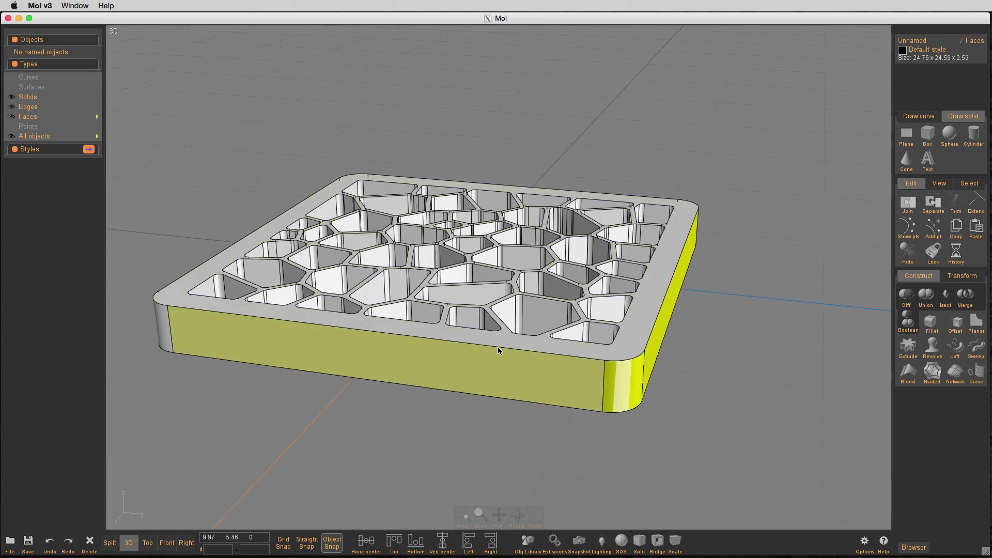
pyautogui.moveTo(497, 346); pyautogui.dragTo(576, 346, button='right')
pyautogui.click(506, 409)
pyautogui.moveTo(637, 358); pyautogui.dragTo(532, 336, button='right')
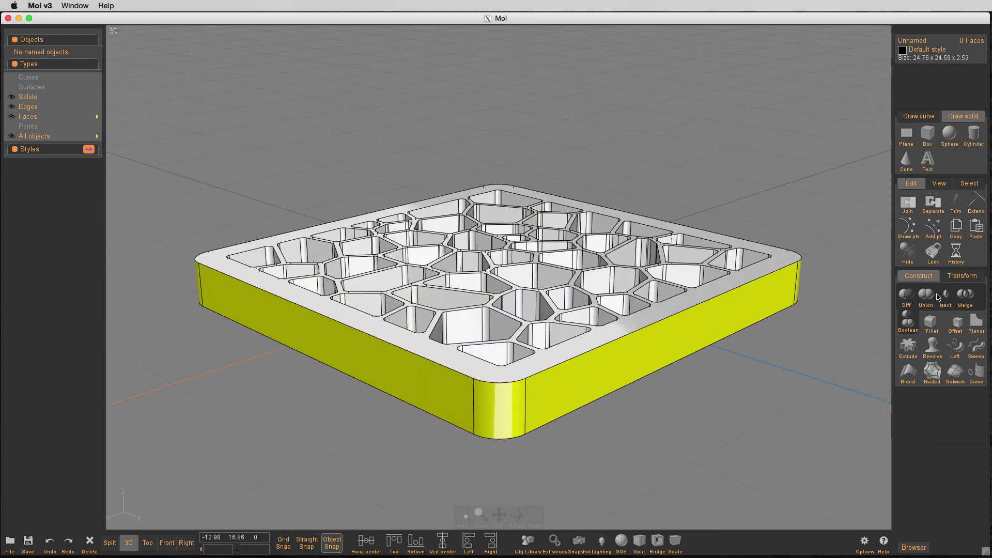
pyautogui.click(964, 324)
pyautogui.click(947, 52)
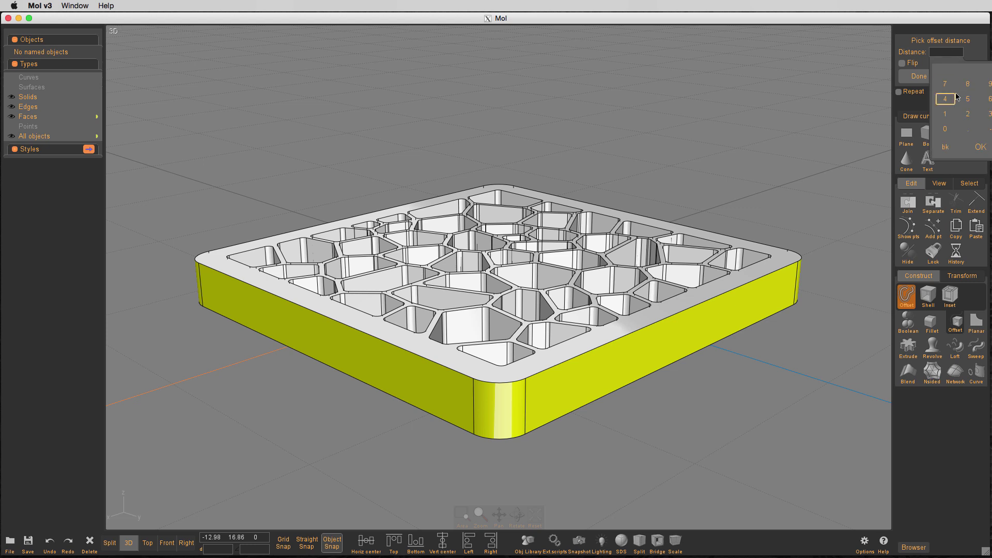
pyautogui.click(951, 117)
pyautogui.click(981, 147)
pyautogui.click(947, 52)
pyautogui.click(968, 129)
pyautogui.click(968, 99)
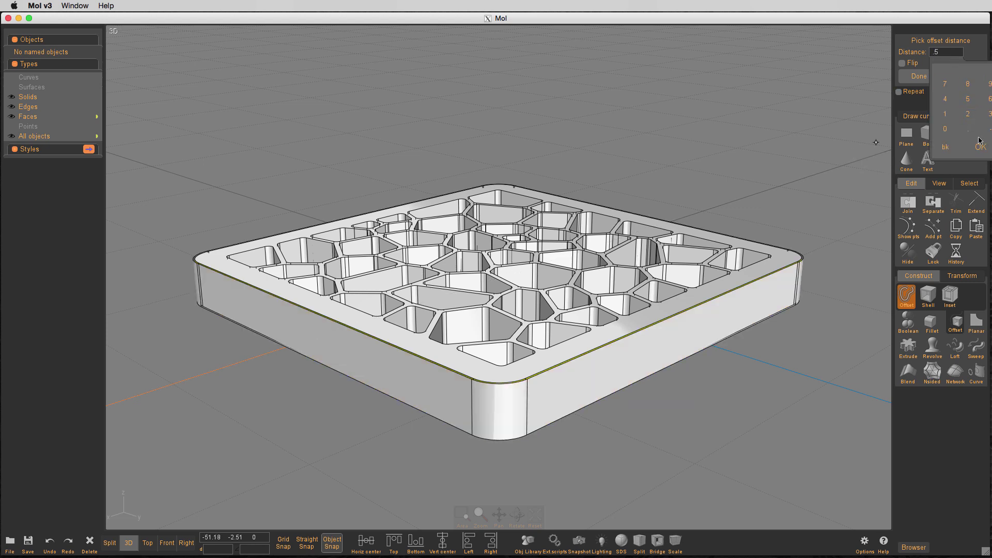
pyautogui.click(980, 147)
# - Inset the selected outer faces inwards with a thickness of 0.5
pyautogui.click(950, 295)
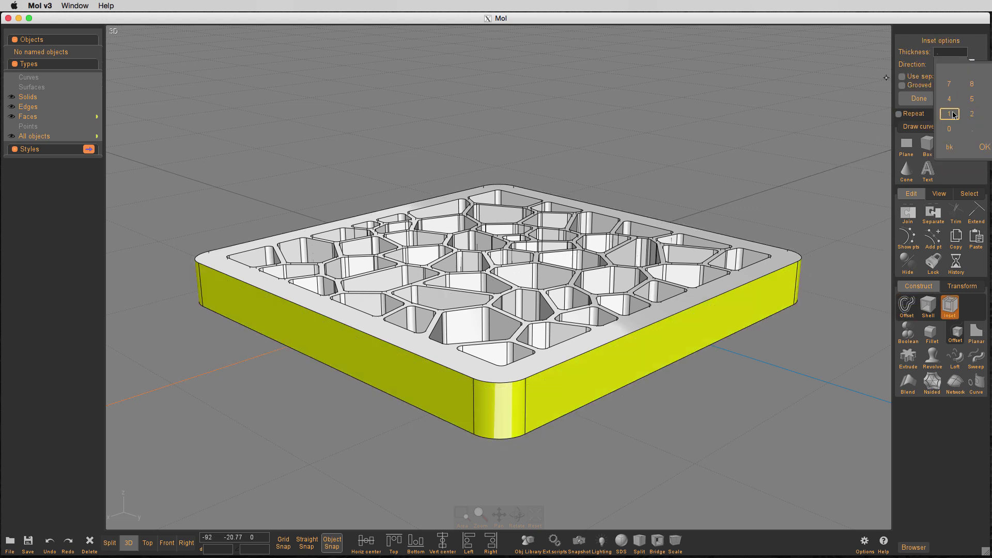
pyautogui.click(765, 150)
pyautogui.moveTo(855, 93); pyautogui.dragTo(918, 43, button='right')
pyautogui.click(946, 52)
pyautogui.write('.5')
pyautogui.press('Return')
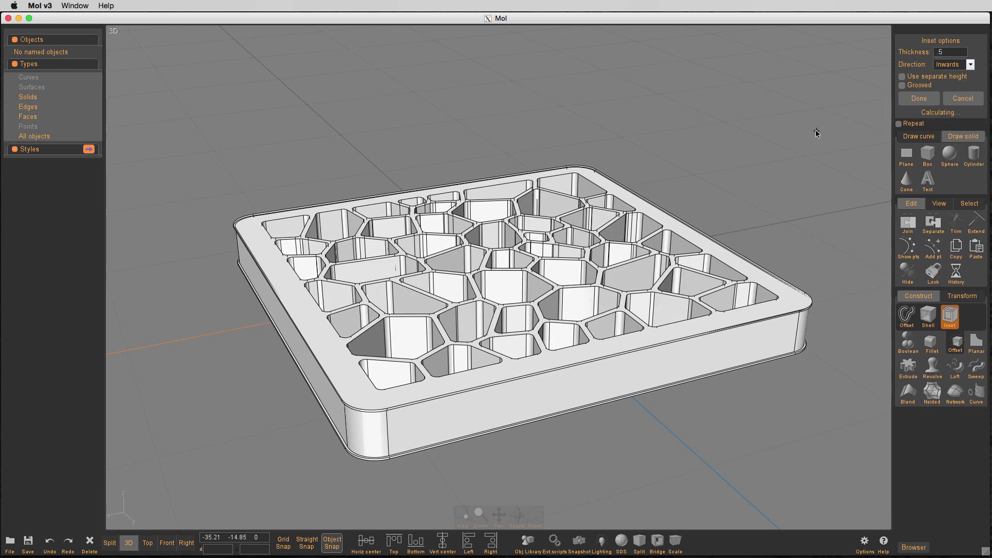
# - Try an inset thickness of 0.3
pyautogui.click(951, 51)
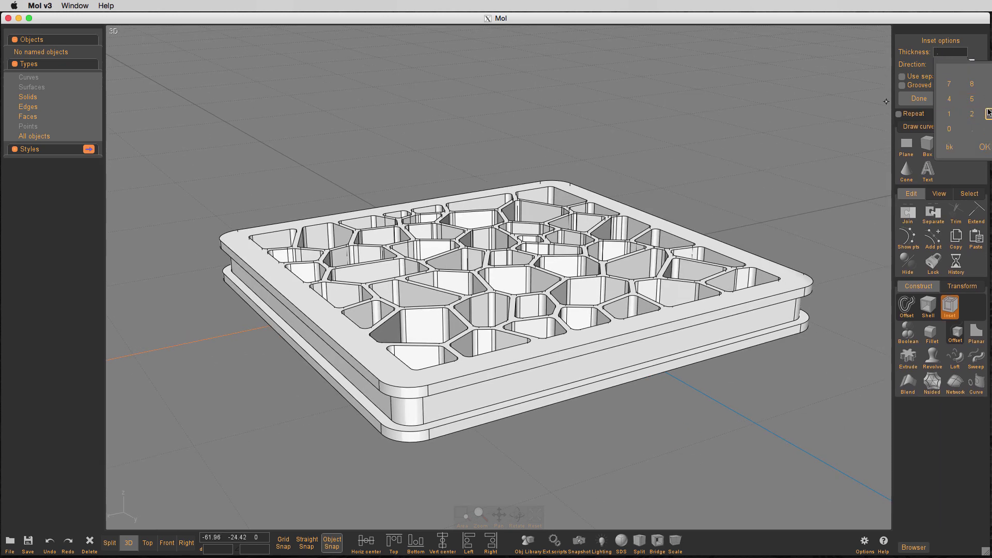
pyautogui.write('.')
pyautogui.click(988, 113)
pyautogui.click(985, 147)
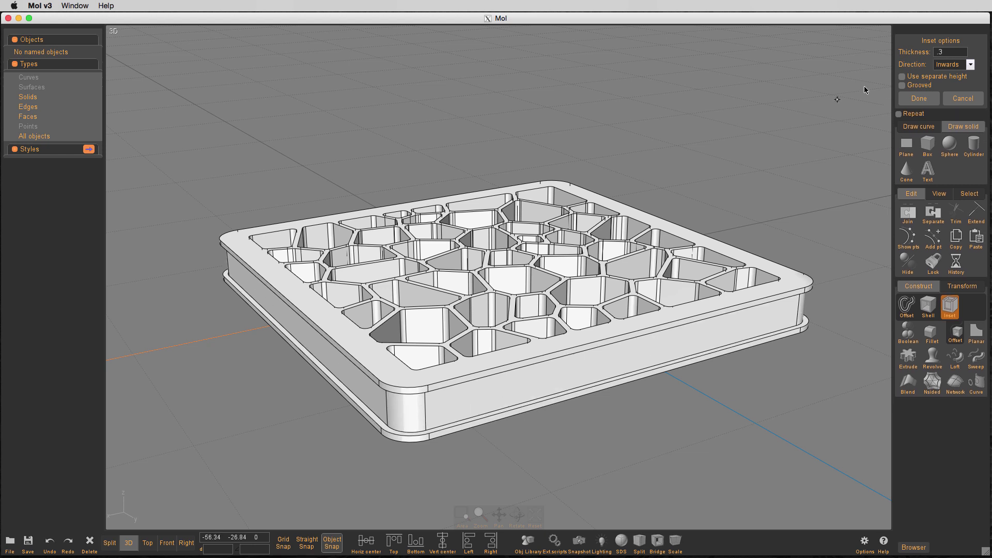
# - Try an inset thickness of 0.4 and enable a separate inset height of 0.8
pyautogui.click(951, 52)
pyautogui.write('.4')
pyautogui.click(985, 147)
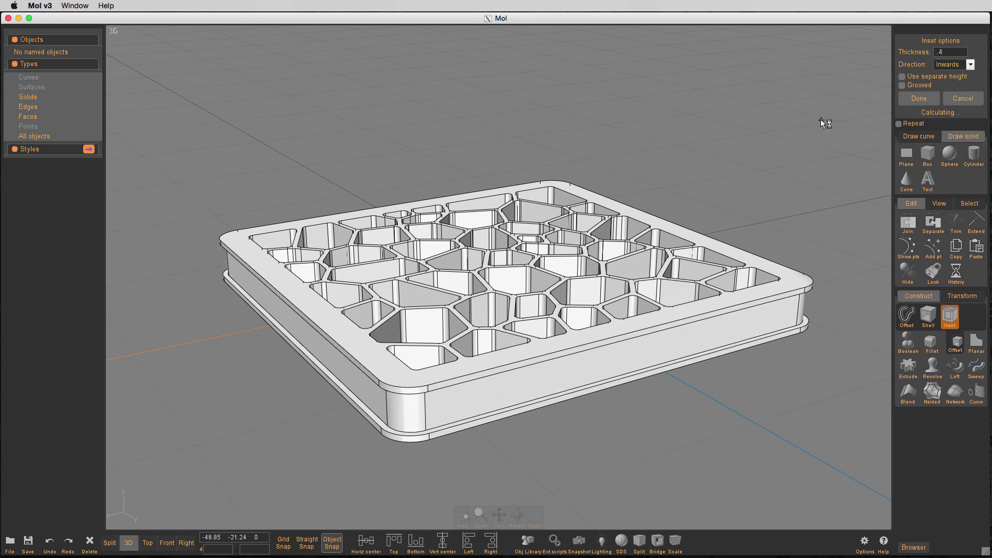
pyautogui.click(902, 76)
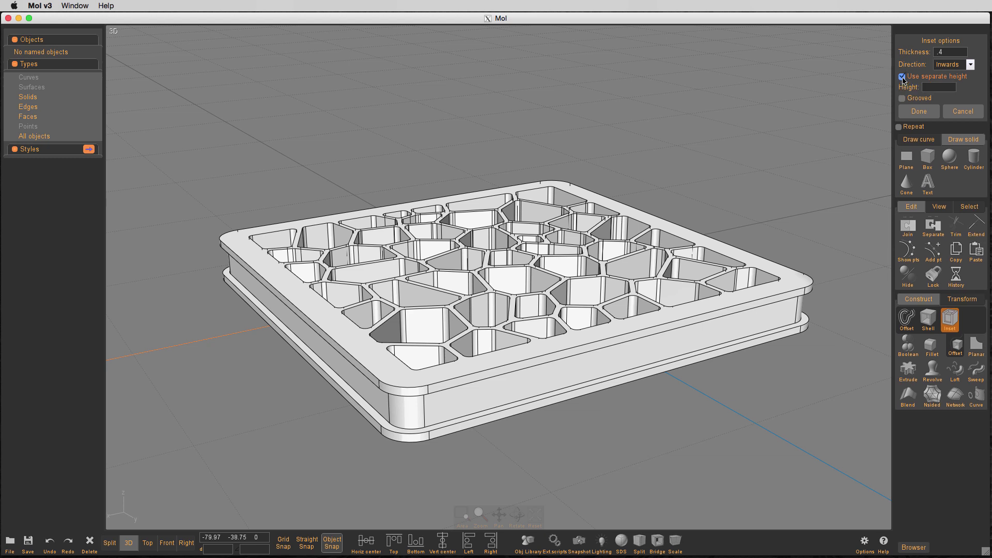
pyautogui.click(939, 87)
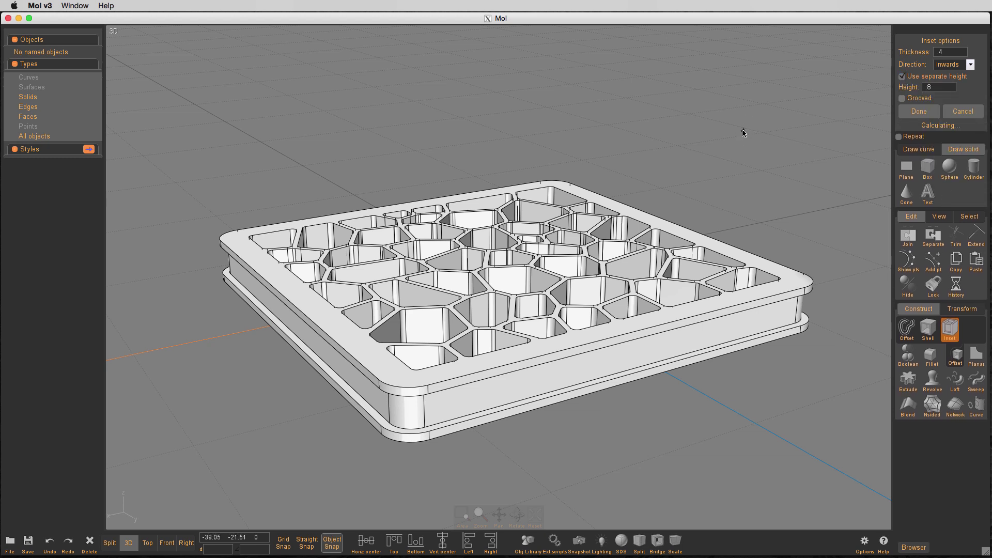
# - Set the inset thickness to 0.3 and its separate height to 0.5, then complete the inset
pyautogui.click(954, 53)
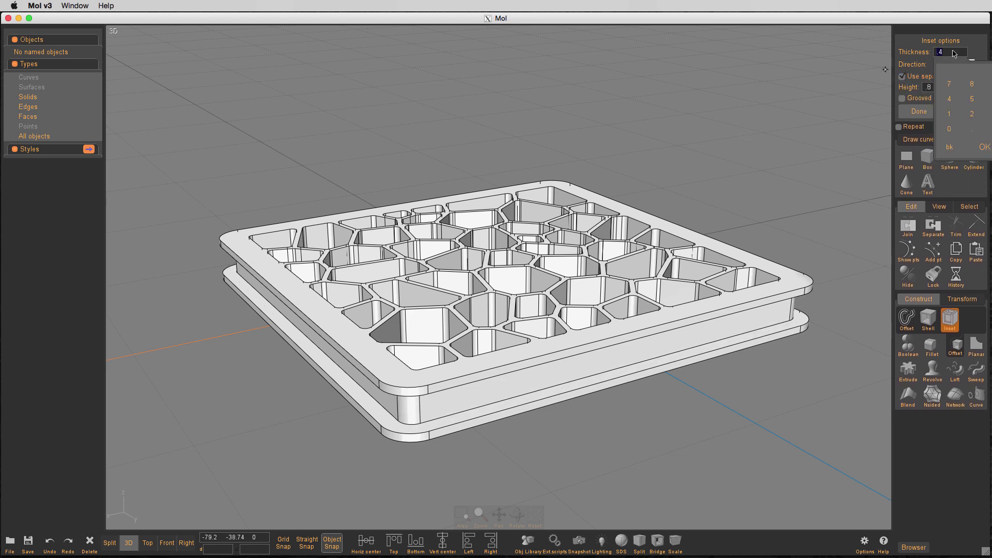
pyautogui.click(983, 146)
pyautogui.click(941, 88)
pyautogui.click(961, 163)
pyautogui.click(962, 136)
pyautogui.click(974, 180)
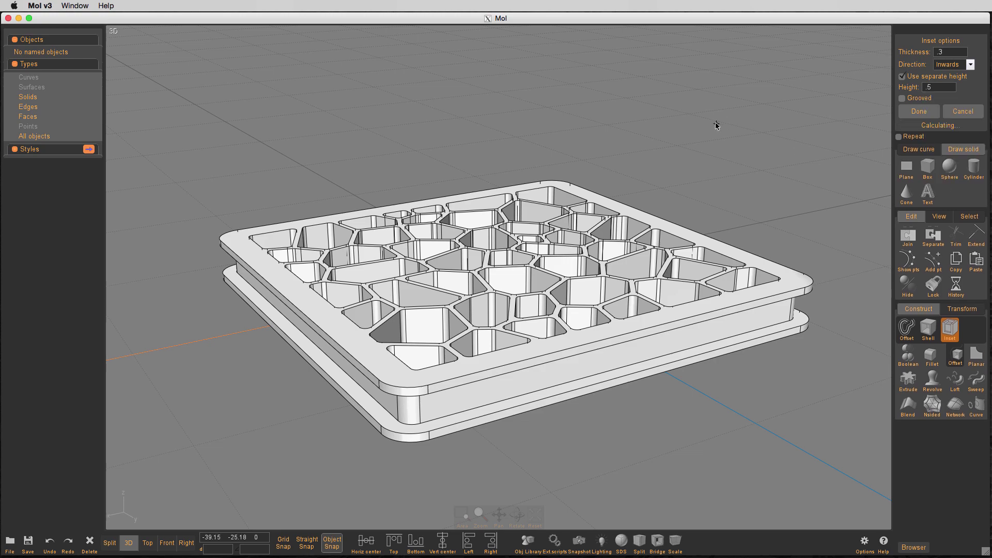
pyautogui.moveTo(713, 123); pyautogui.dragTo(776, 46, button='right')
pyautogui.click(919, 111)
# - Select the whole perforated slab and try a circular fillet with radius 0.1 on its edges
pyautogui.scroll(3, 775, 46)
pyautogui.click(755, 257)
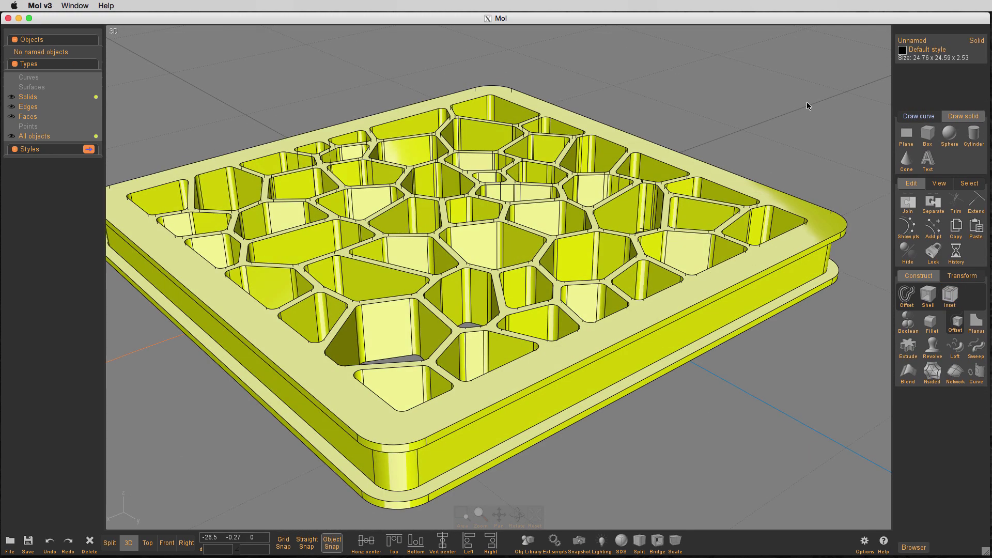
pyautogui.press('f')
pyautogui.click(942, 52)
pyautogui.click(951, 128)
pyautogui.click(943, 116)
pyautogui.click(975, 145)
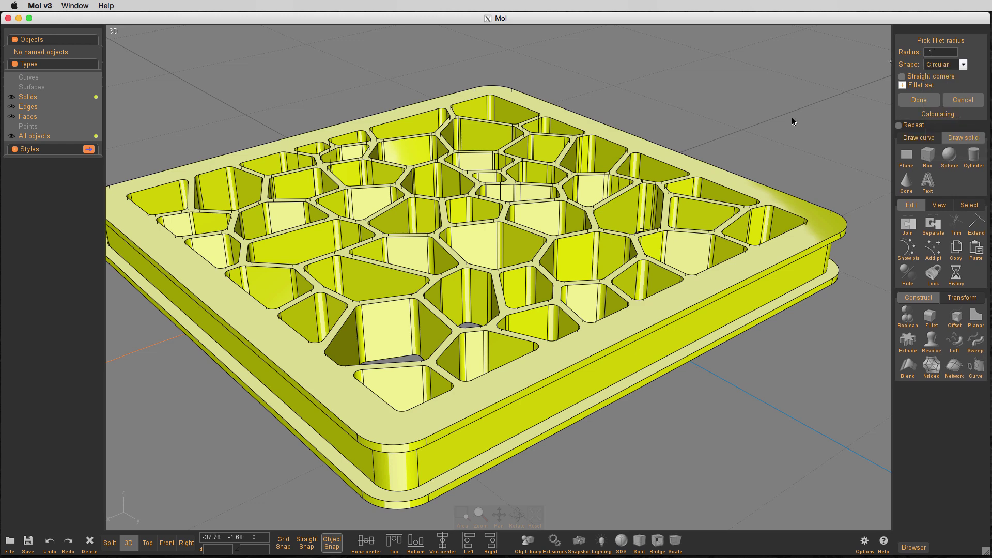
# - Set the circular fillet radius to 0.05 and complete the fillet on the slab's edges
pyautogui.click(941, 52)
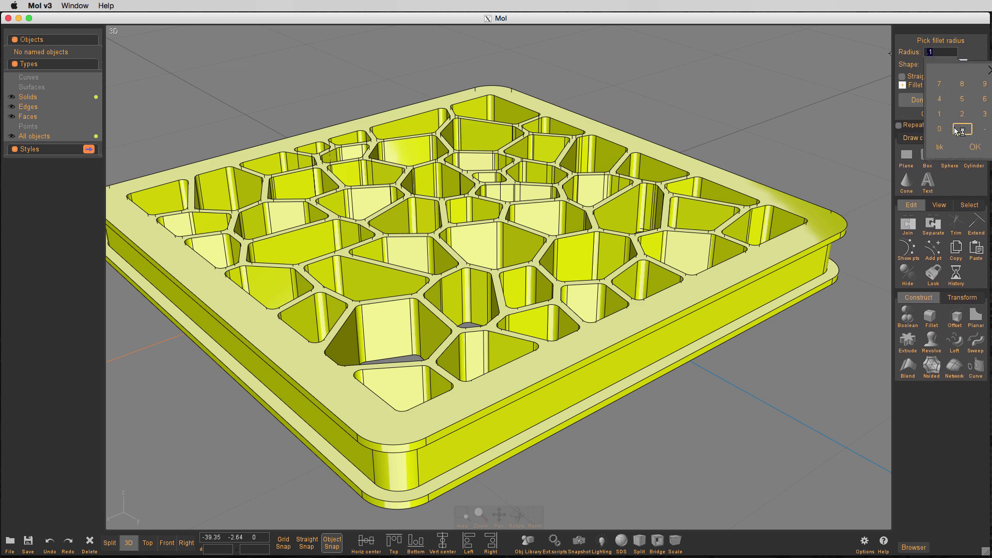
pyautogui.click(974, 147)
pyautogui.scroll(-3, 799, 126)
pyautogui.moveTo(799, 126); pyautogui.dragTo(826, 154, button='right')
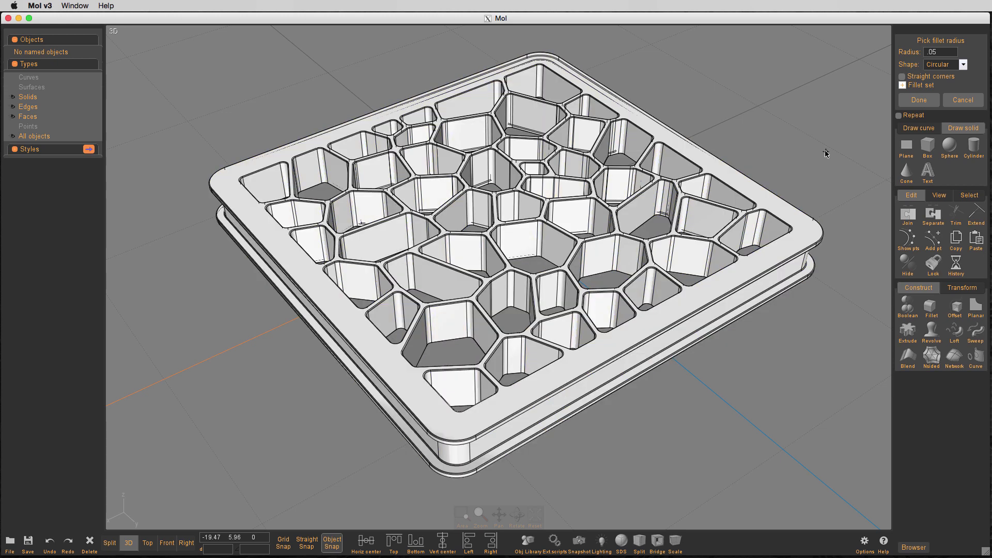
pyautogui.click(918, 100)
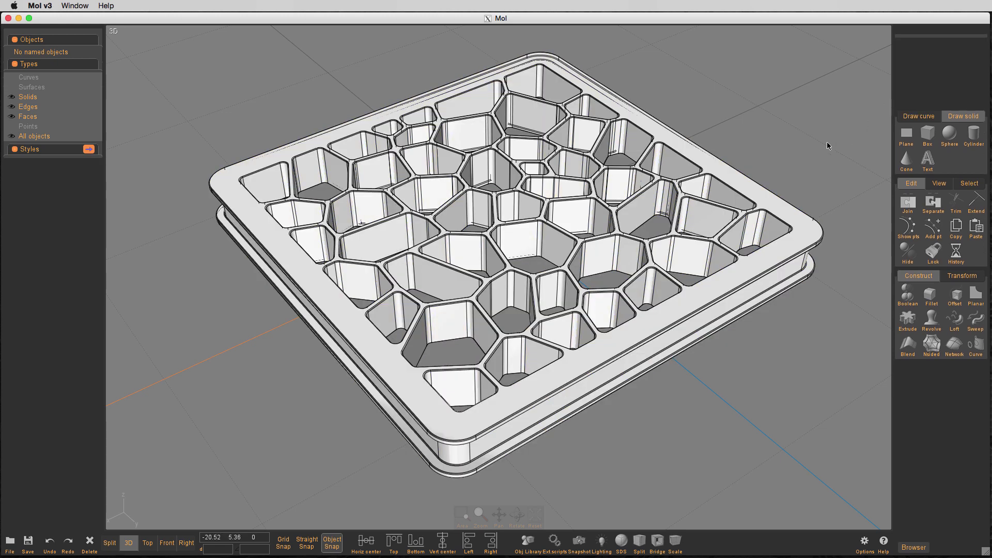
# - Hide the edge display and adjust the viewport lighting so the slab appears evenly shaded
pyautogui.moveTo(823, 147); pyautogui.dragTo(698, 149, button='right')
pyautogui.click(601, 438)
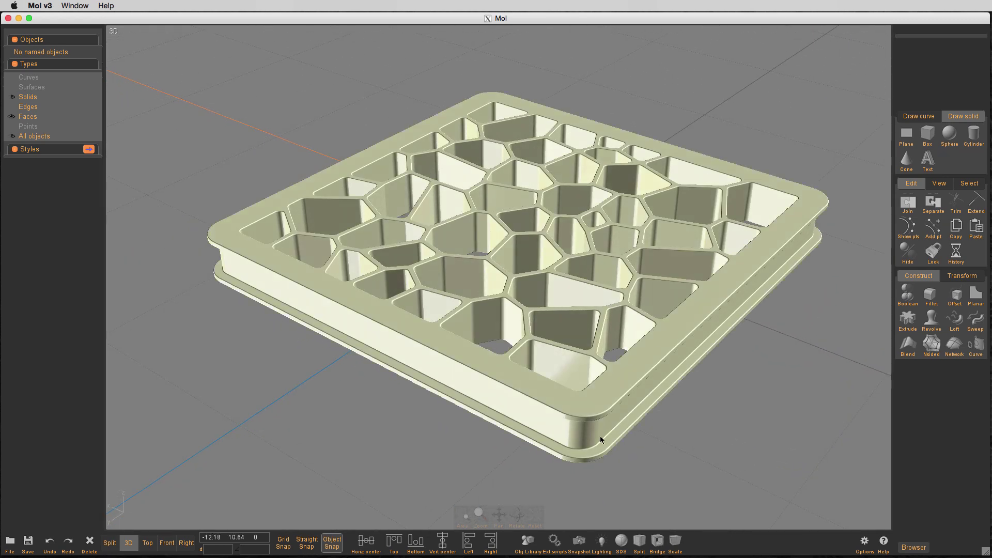
pyautogui.click(601, 542)
pyautogui.click(629, 351)
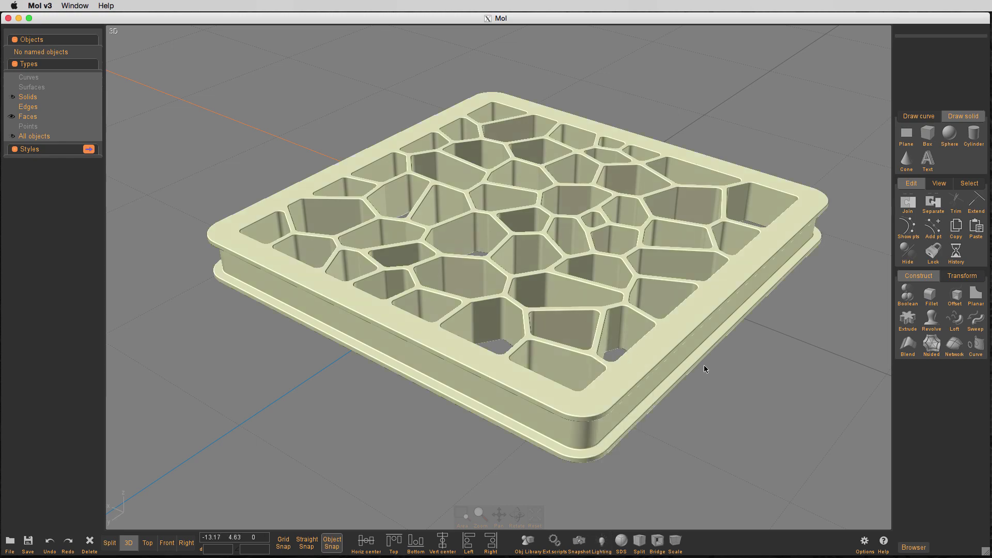
# - Examine the finished perforated slab from all around, checking the Voronoi openings, filleted edges and inset sides
pyautogui.moveTo(704, 363)
pyautogui.mouseDown(button='right')
pyautogui.moveTo(676, 392)
pyautogui.moveTo(686, 352)
pyautogui.moveTo(623, 369)
pyautogui.mouseUp(button='right')
pyautogui.click(625, 368)
pyautogui.press('Up')
pyautogui.press('Up')
pyautogui.press('Up')
pyautogui.press('Up')
pyautogui.press('Up')
pyautogui.press('Up')
pyautogui.press('Up')
pyautogui.press('Up')
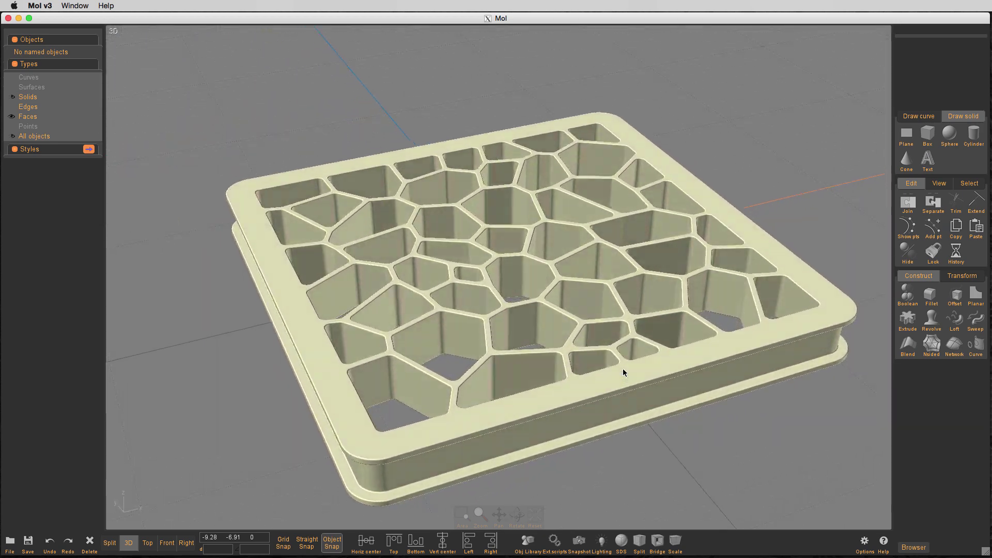
pyautogui.press('Up')
pyautogui.press('Up')
pyautogui.press('Up')
pyautogui.press('Up')
pyautogui.press('Up')
pyautogui.press('Up')
pyautogui.press('Up')
pyautogui.press('Up')
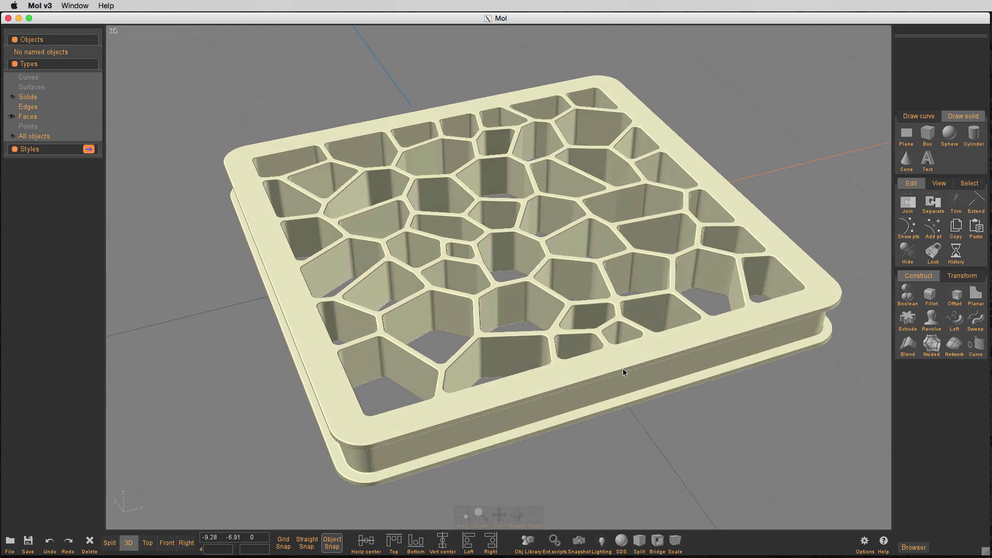
pyautogui.moveTo(624, 370); pyautogui.dragTo(623, 370, button='right')
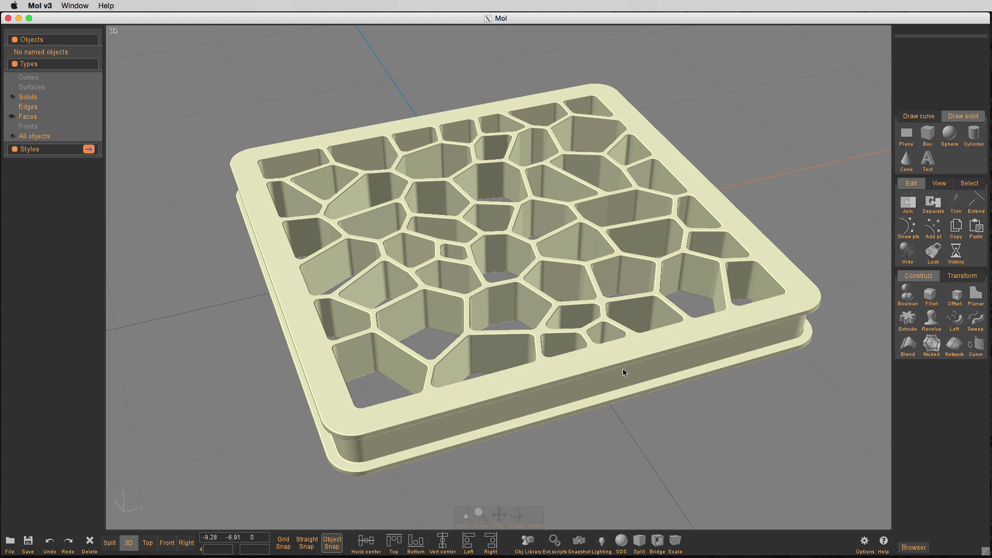